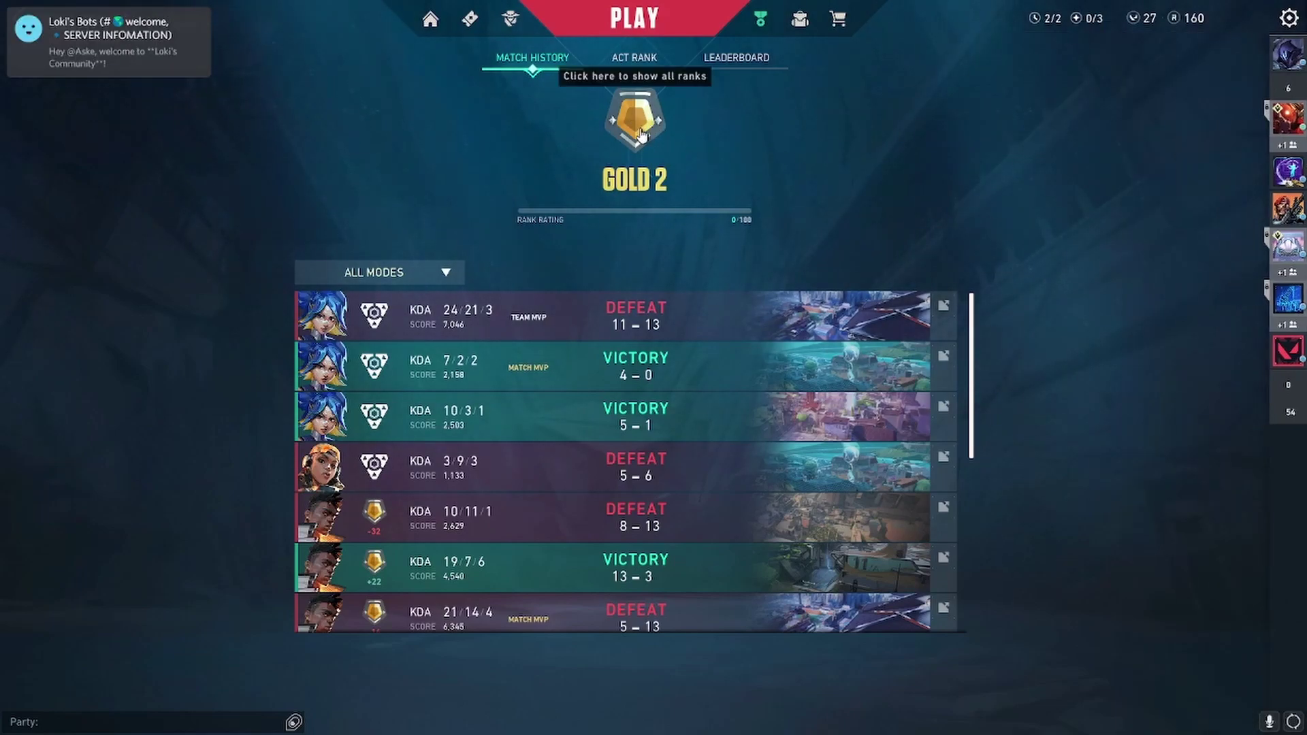
# Switch from Valorant's Gold 2 match history to Discord's Vulx #Downloads channel
pyautogui.hotkey('alt', 'Tab')
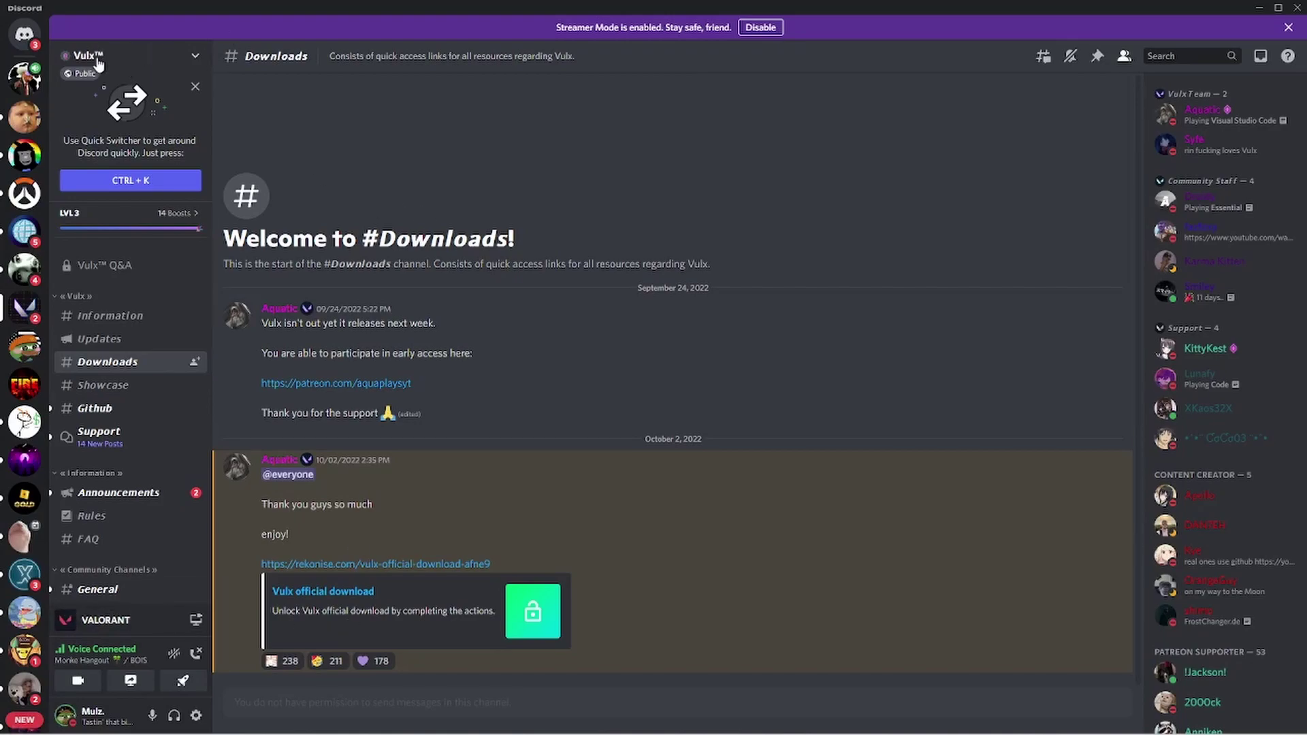
# Open and dismiss the Vulx server options menu in Discord
pyautogui.click(119, 64)
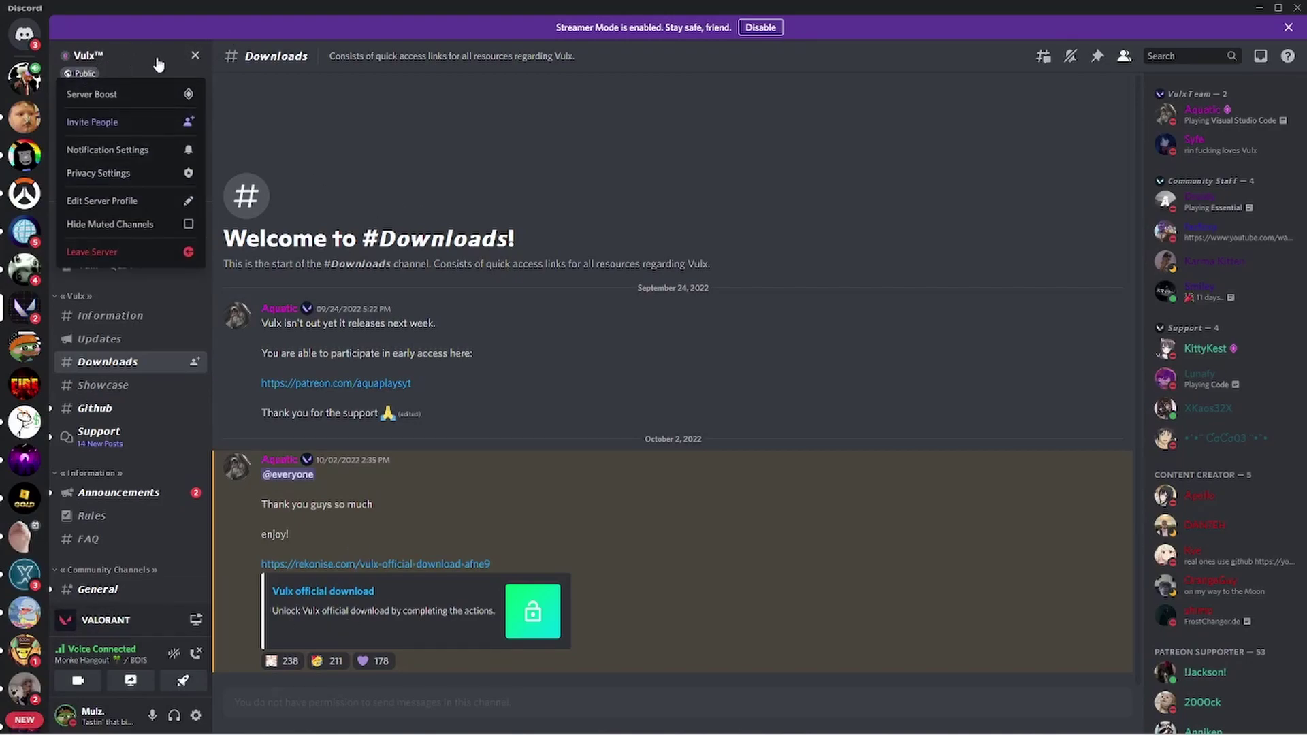
pyautogui.click(311, 110)
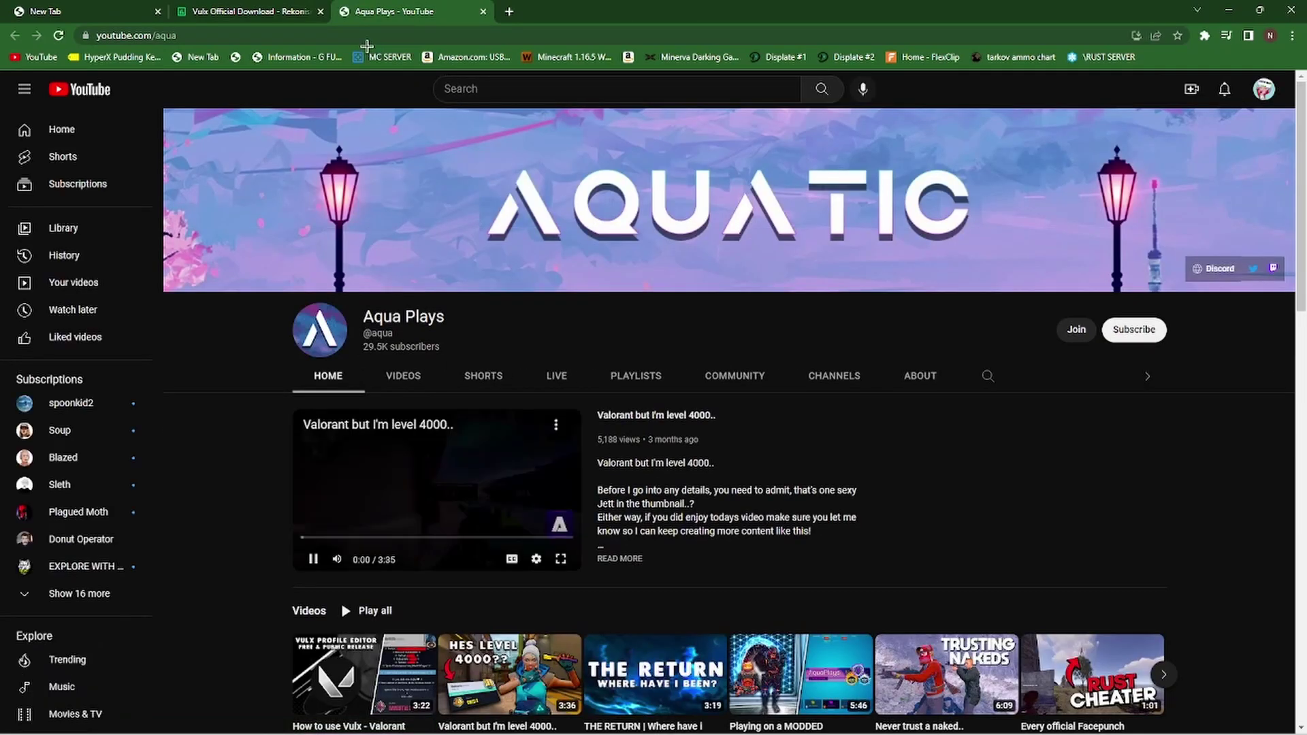
# Subscribe to Aqua Plays, follow on Twitter, then open the 2/2 unlocked Vulx link
pyautogui.click(742, 438)
pyautogui.click(406, 539)
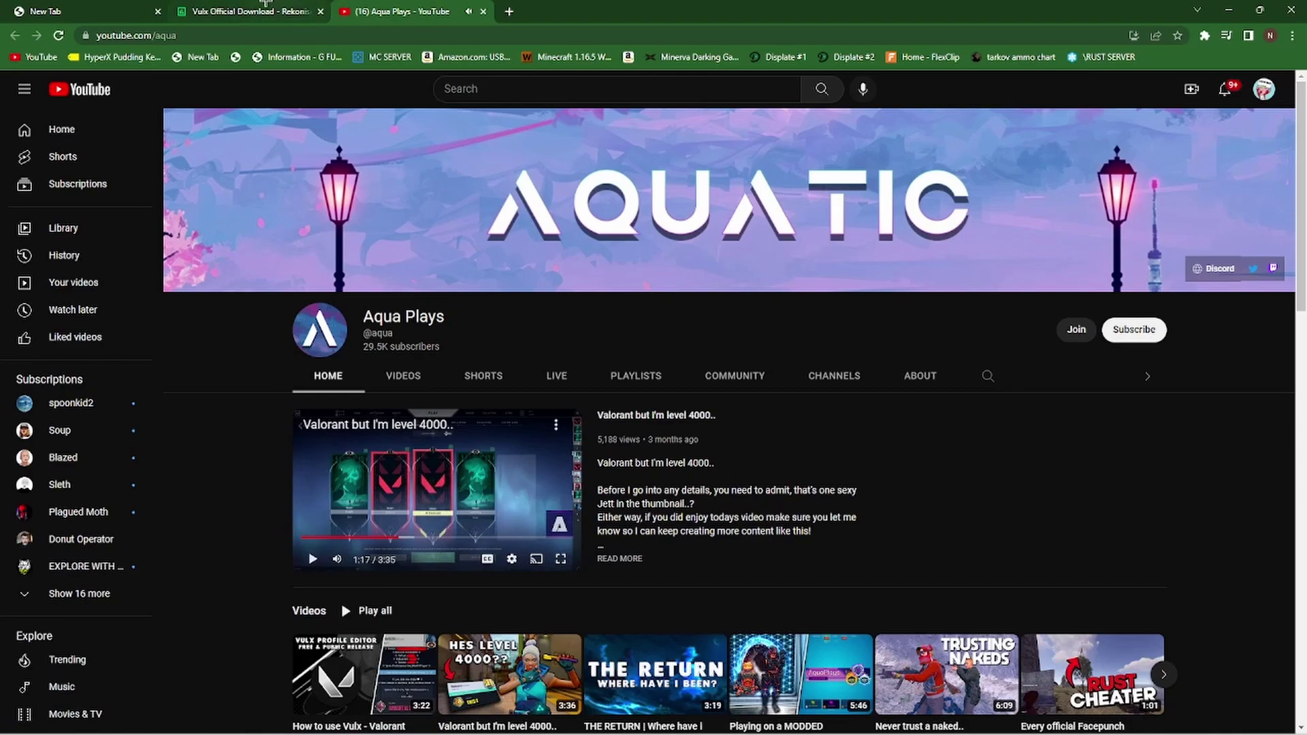
pyautogui.click(265, 11)
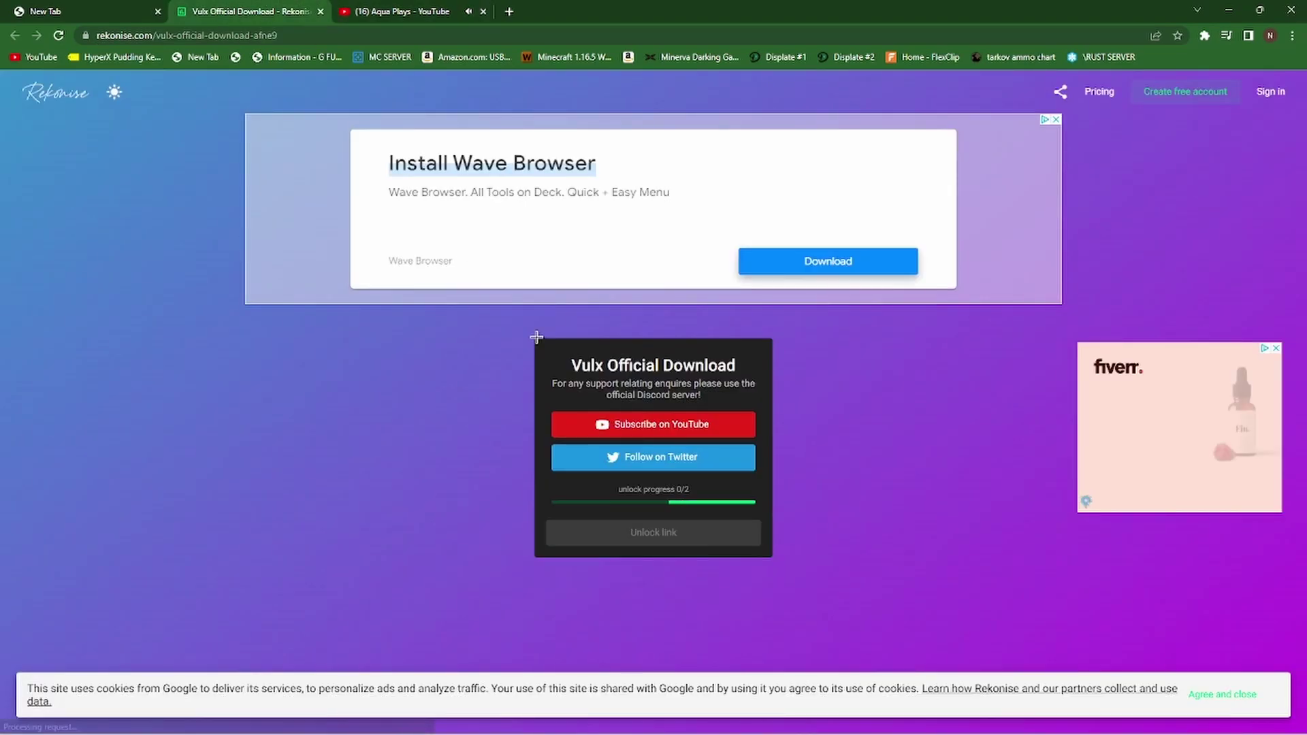
pyautogui.click(648, 460)
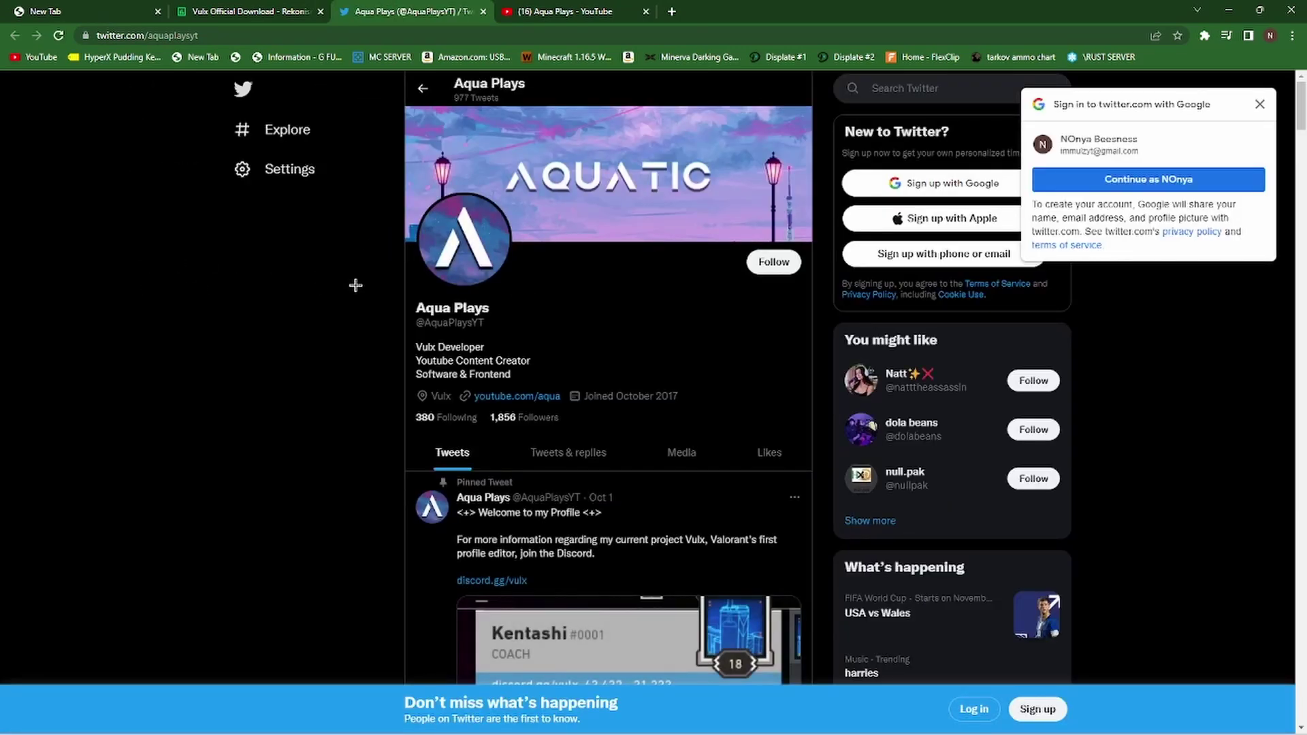
pyautogui.click(246, 9)
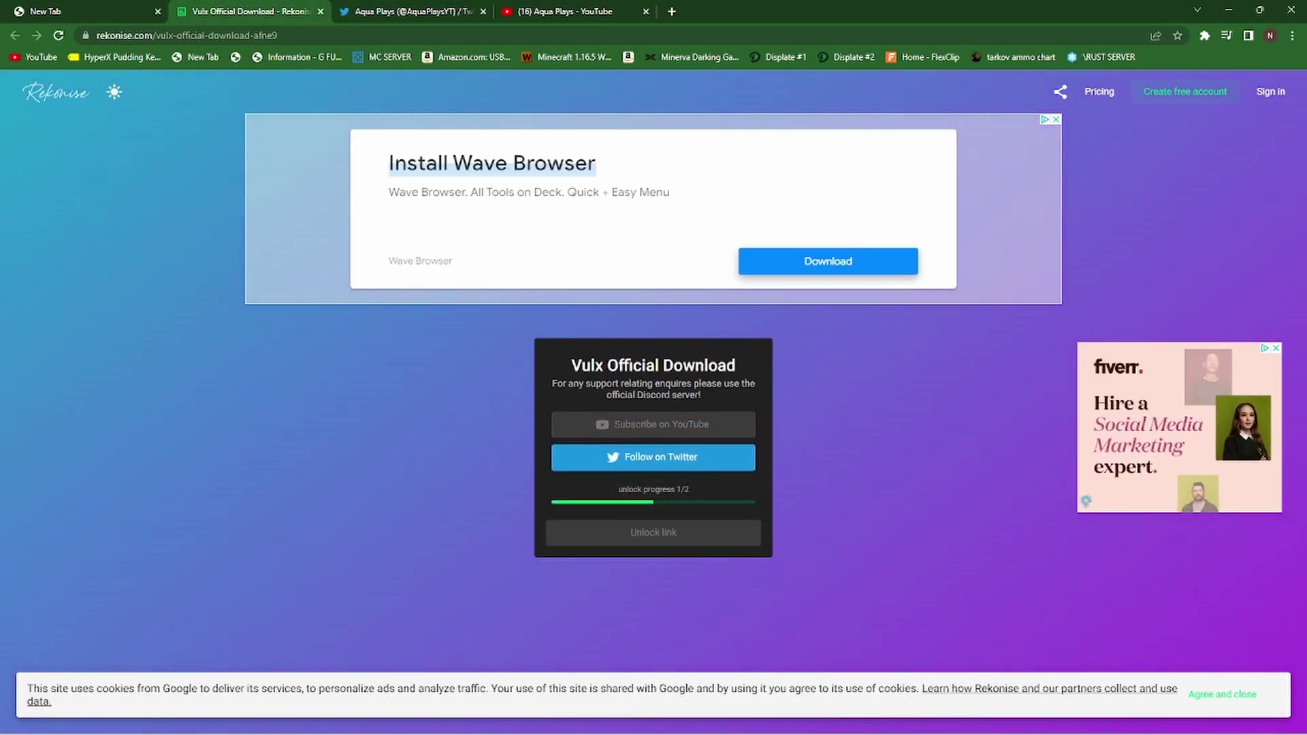
pyautogui.click(730, 540)
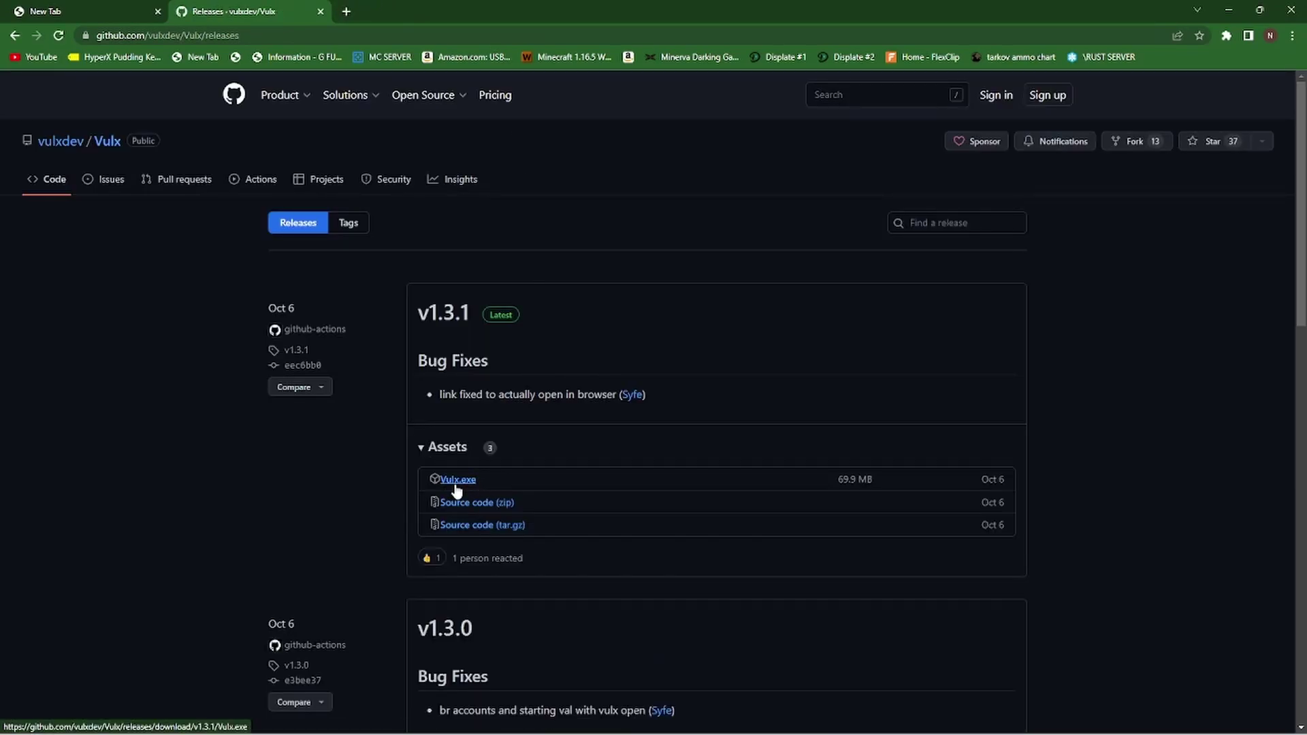
# Download and run Vulx.exe v1.3.1, closing the old Vulx console and dialog windows
pyautogui.click(456, 479)
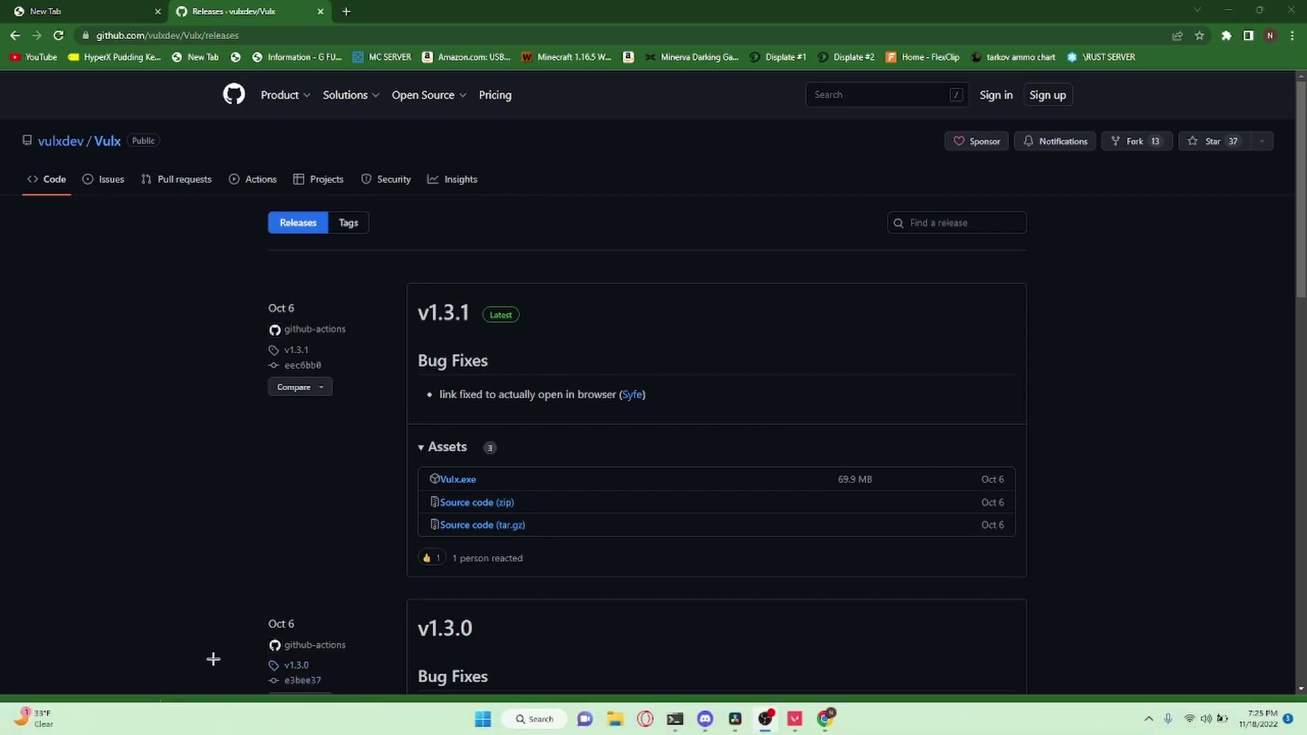
pyautogui.rightClick(99, 714)
pyautogui.click(128, 646)
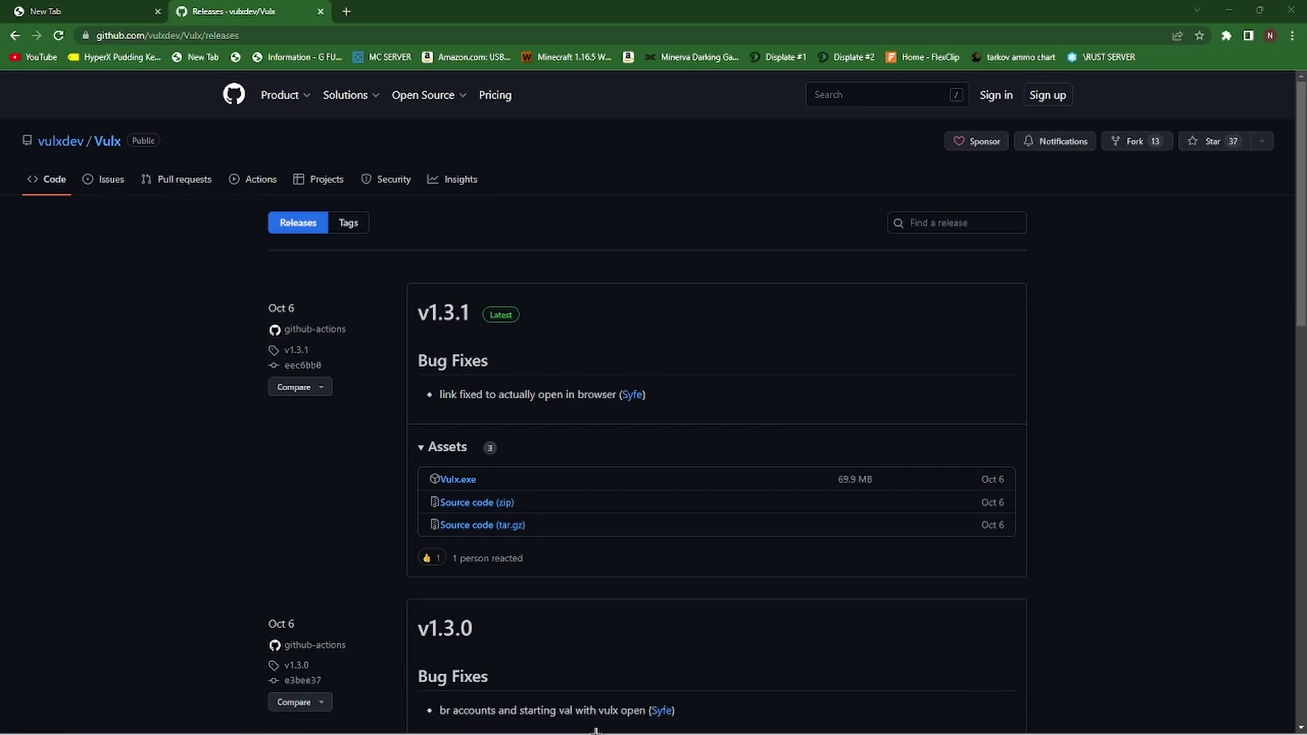
pyautogui.moveTo(675, 719)
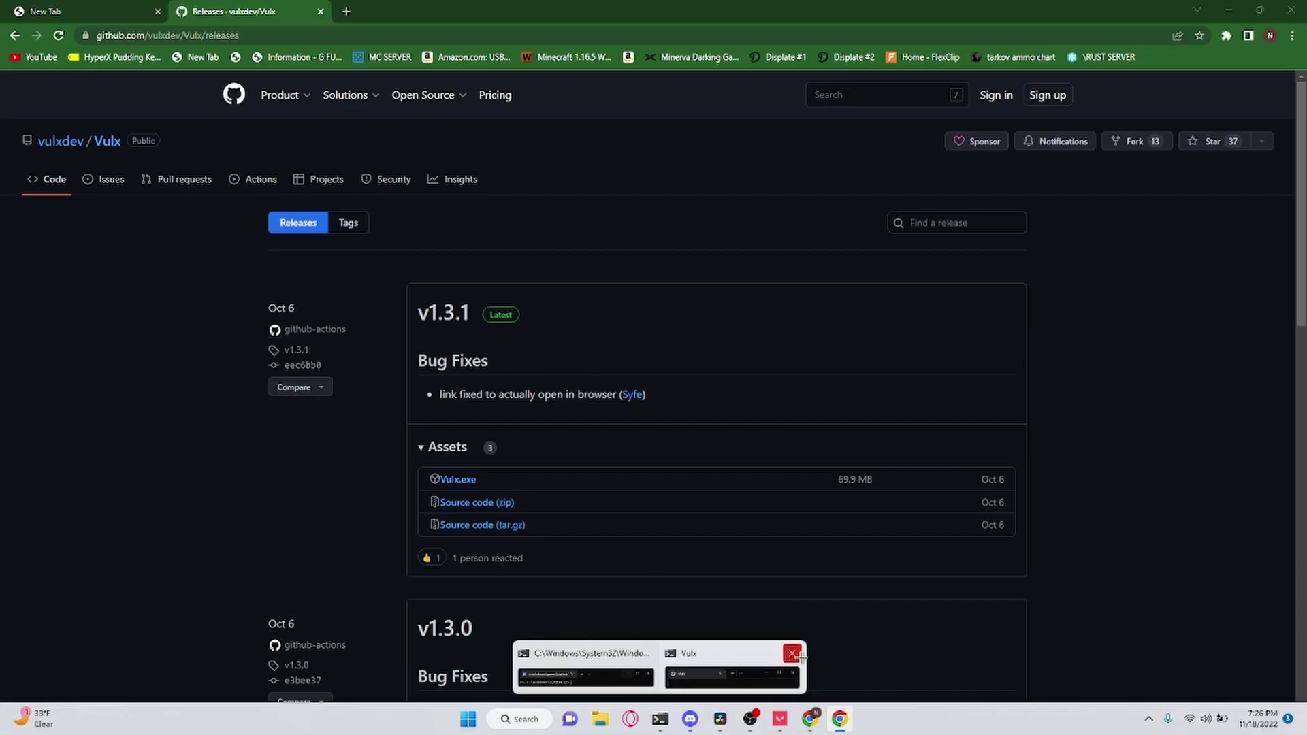
pyautogui.click(793, 653)
pyautogui.moveTo(838, 720)
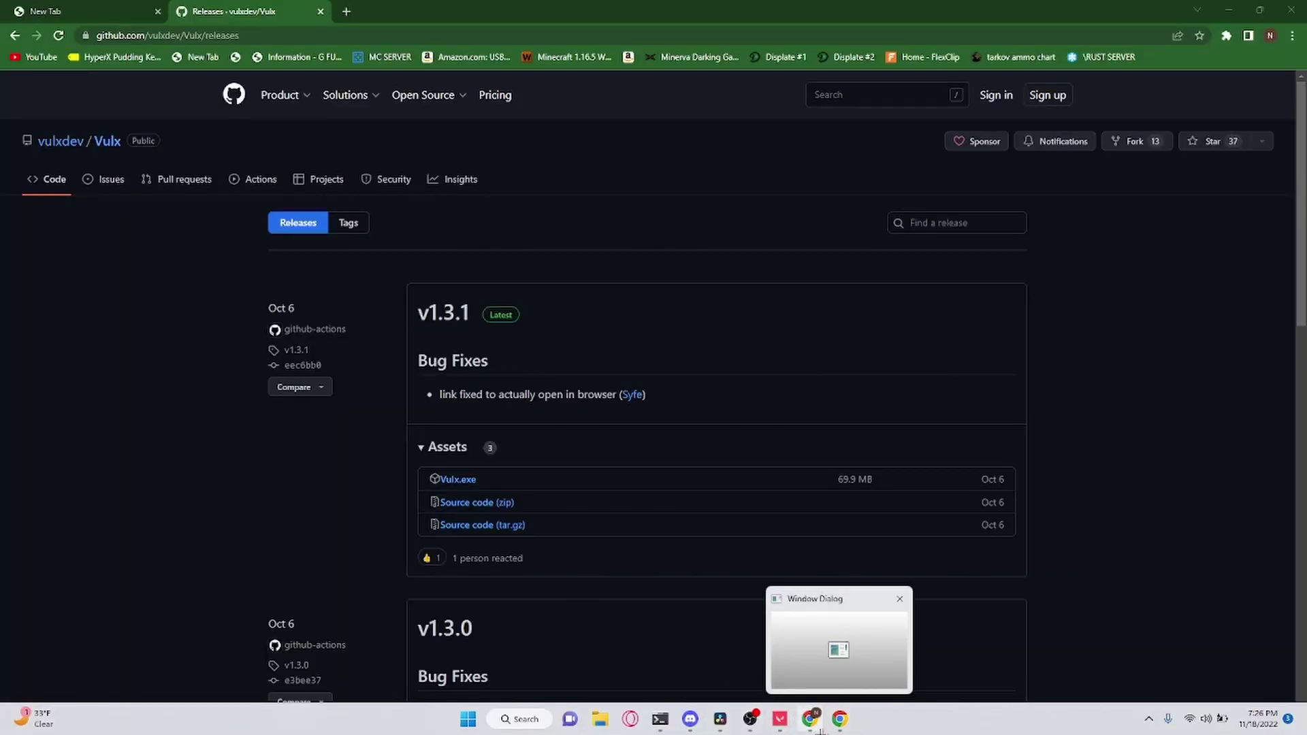
pyautogui.click(887, 609)
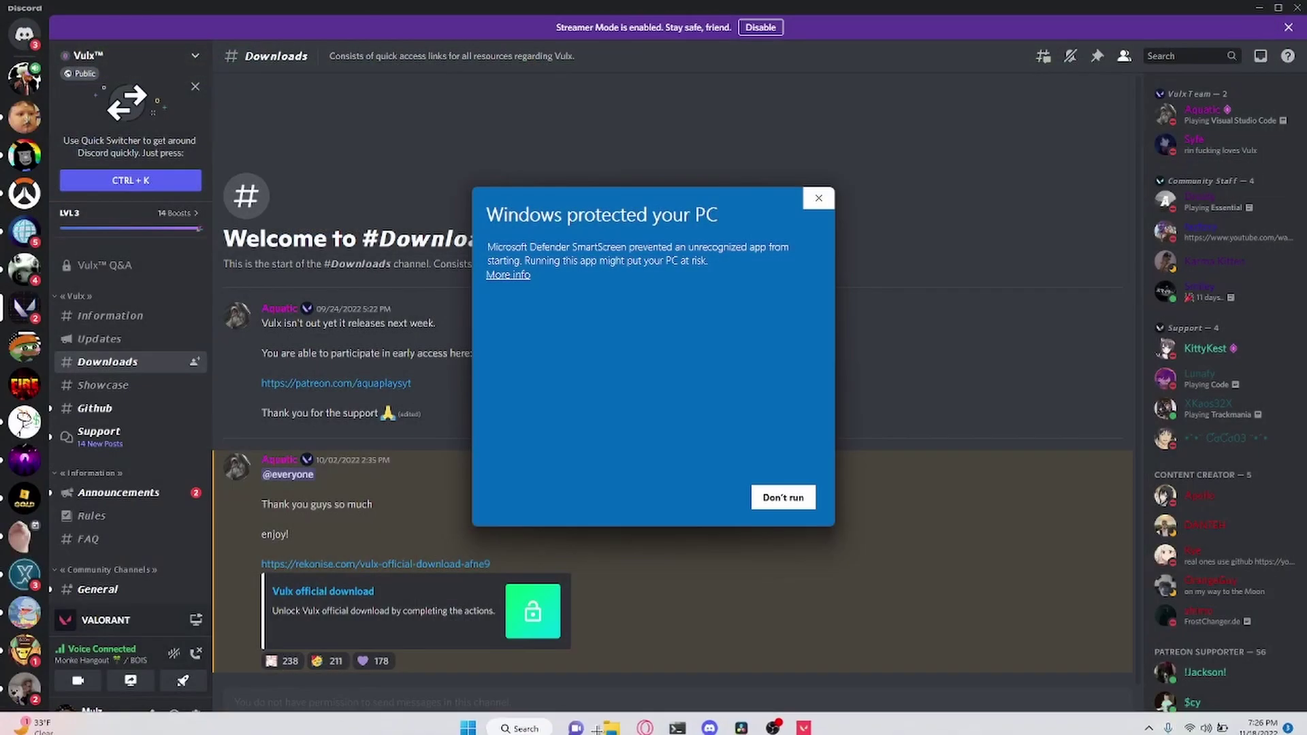
# Let Vulx (2).exe run past SmartScreen using More info and Run anyway
pyautogui.click(507, 274)
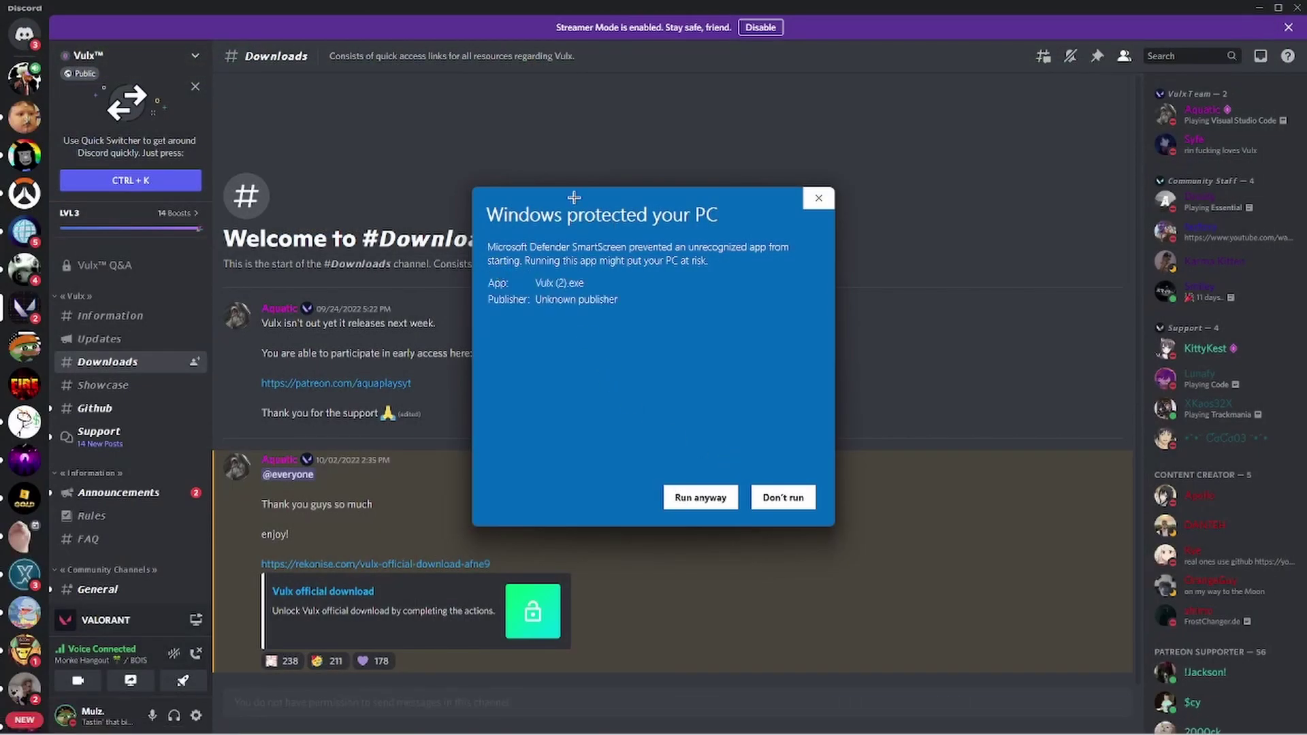
pyautogui.moveTo(574, 198)
pyautogui.mouseDown()
pyautogui.moveTo(529, 202)
pyautogui.moveTo(545, 201)
pyautogui.mouseUp()
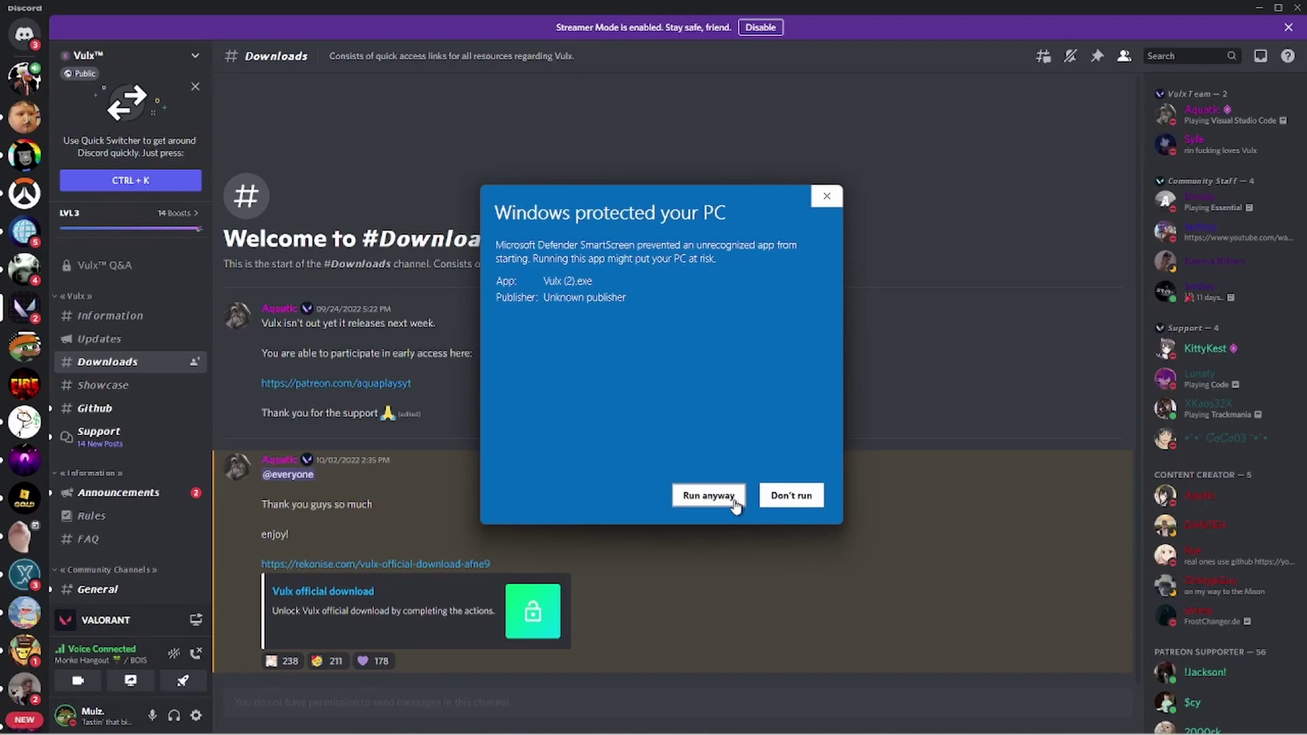
pyautogui.click(735, 505)
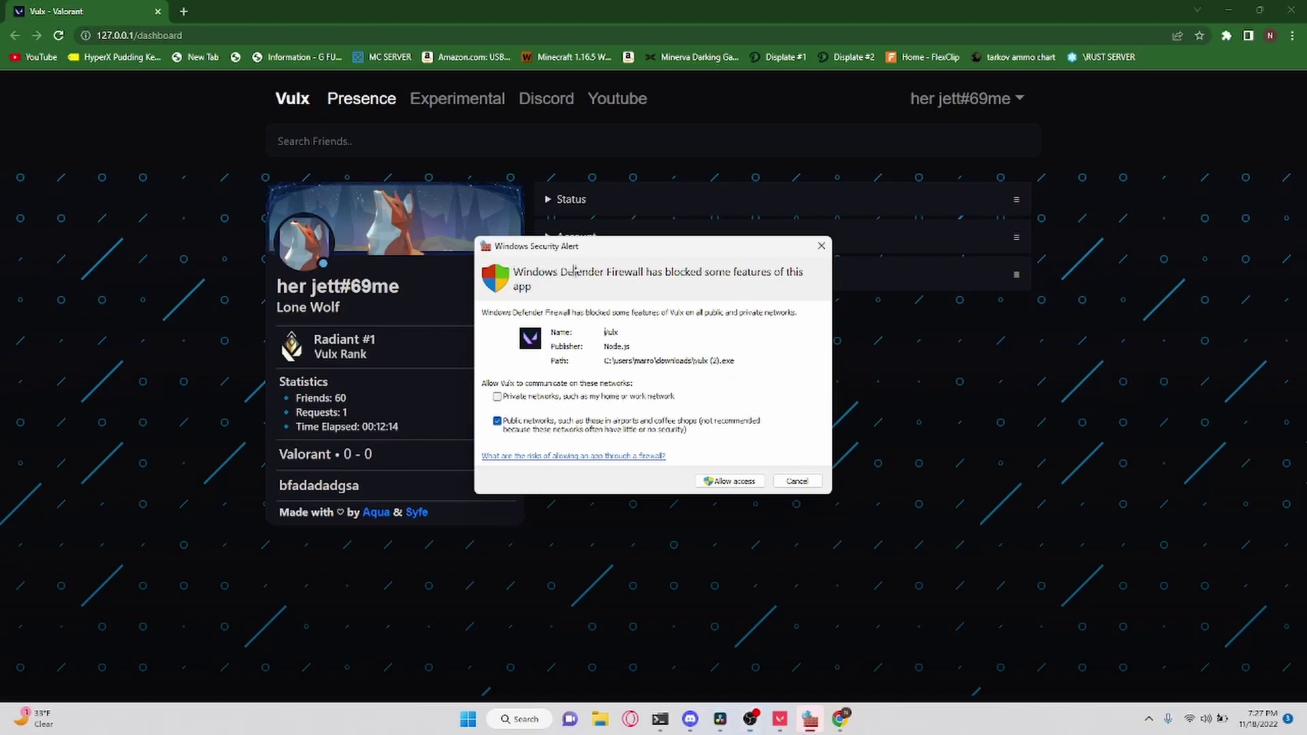
pyautogui.moveTo(619, 247)
pyautogui.mouseDown()
pyautogui.moveTo(1069, 315)
pyautogui.moveTo(1062, 355)
pyautogui.moveTo(719, 306)
pyautogui.mouseUp()
pyautogui.click(825, 542)
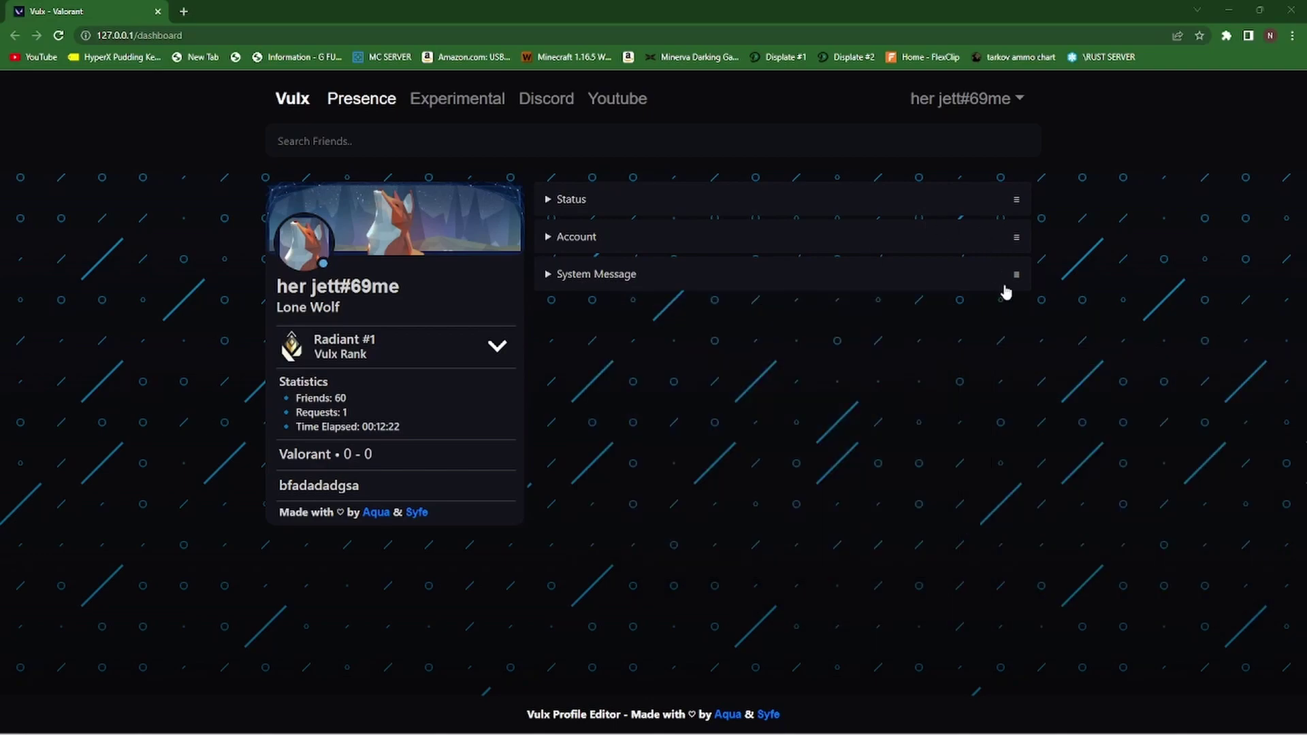
pyautogui.click(995, 103)
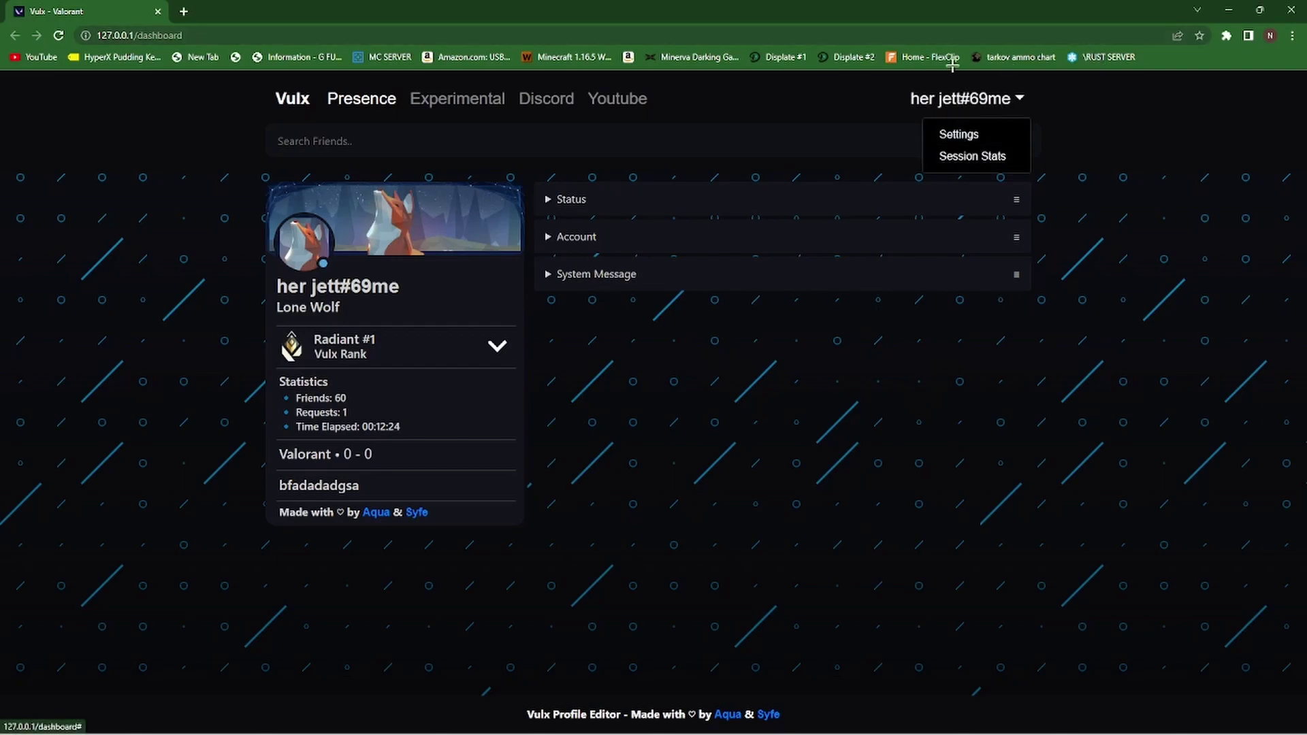
pyautogui.click(789, 131)
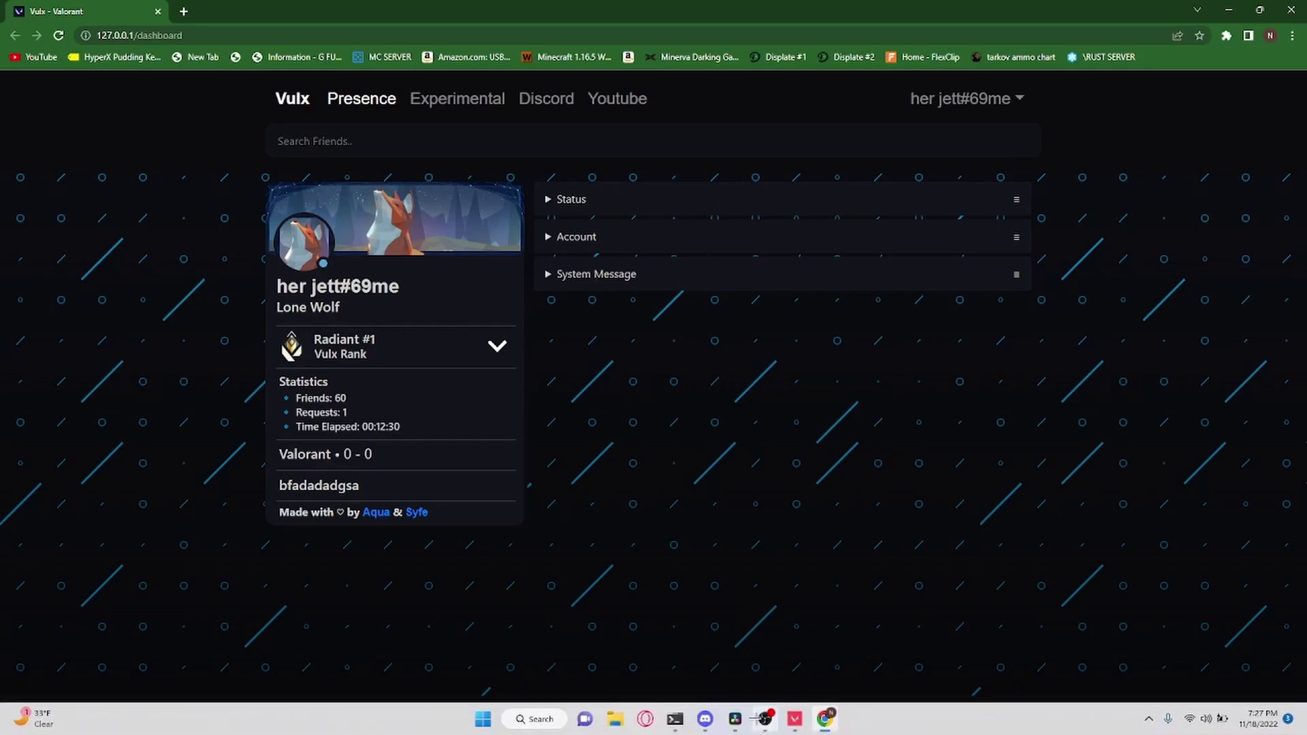
# Browse the Iron, Silver and Gold tiers in the rank list
pyautogui.click(489, 355)
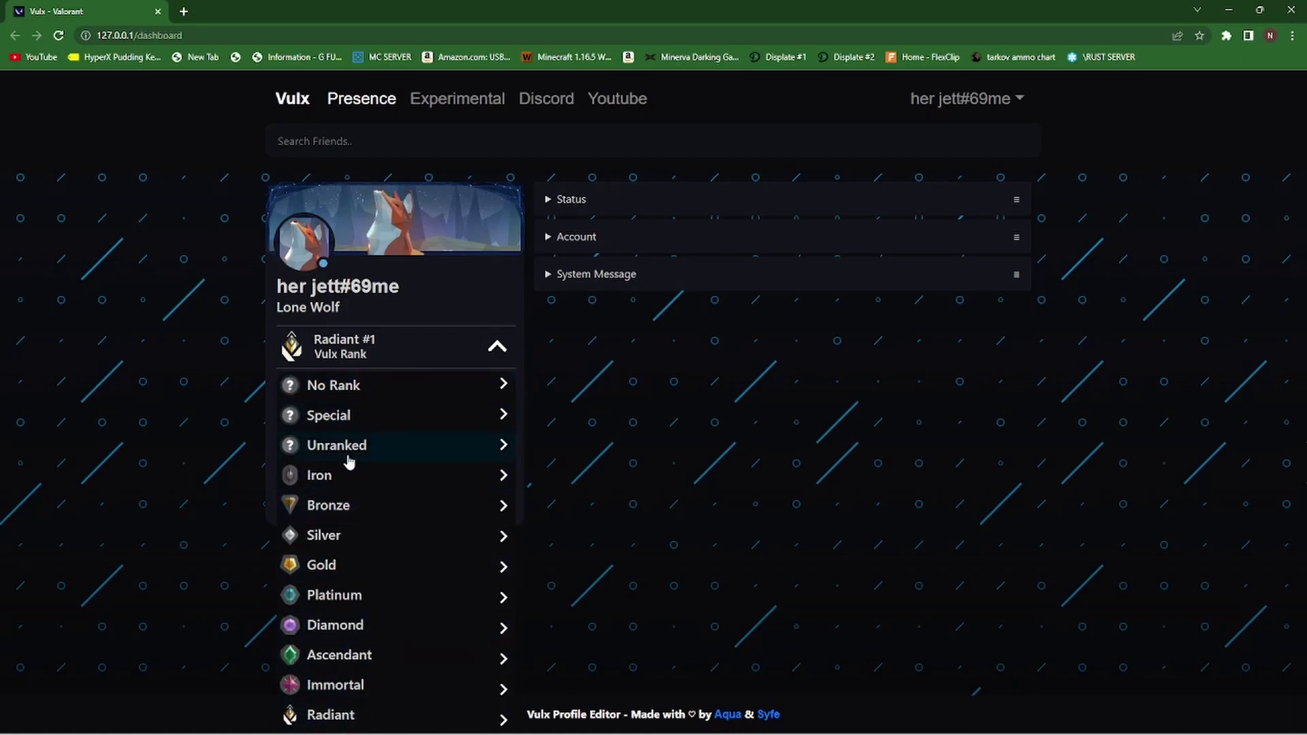
pyautogui.click(351, 482)
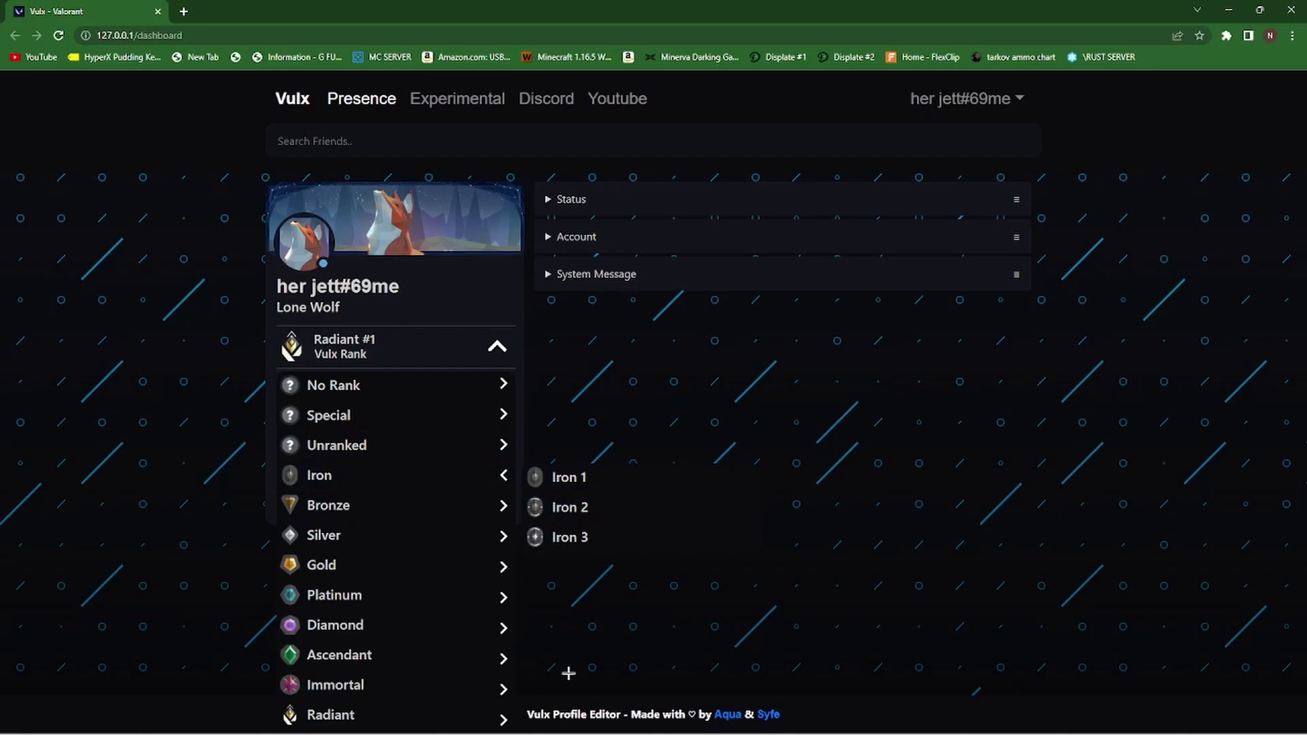
pyautogui.click(449, 539)
pyautogui.click(442, 572)
# Expand Status and Account, select the 'bfadadadgsa' status text, and list profile titles
pyautogui.click(608, 217)
pyautogui.click(817, 262)
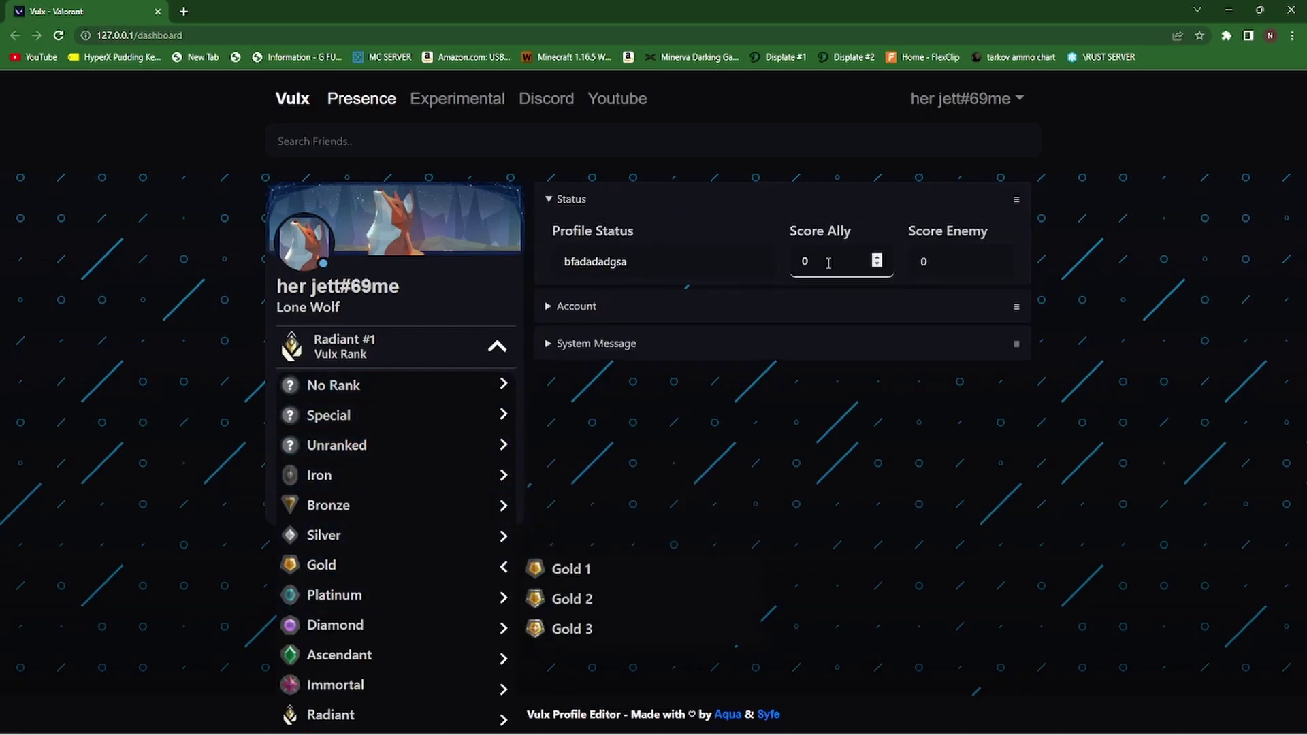
pyautogui.doubleClick(692, 257)
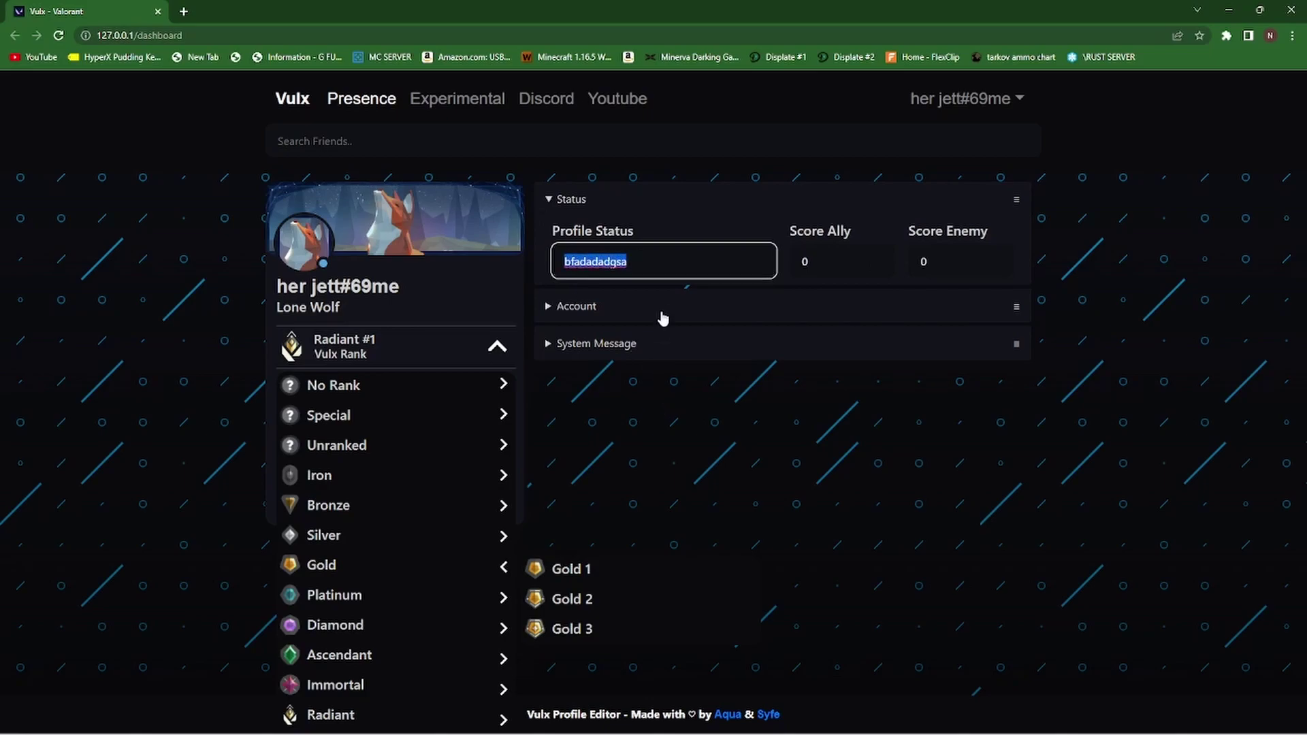
pyautogui.click(659, 258)
pyautogui.moveTo(621, 270); pyautogui.dragTo(437, 264)
pyautogui.click(639, 310)
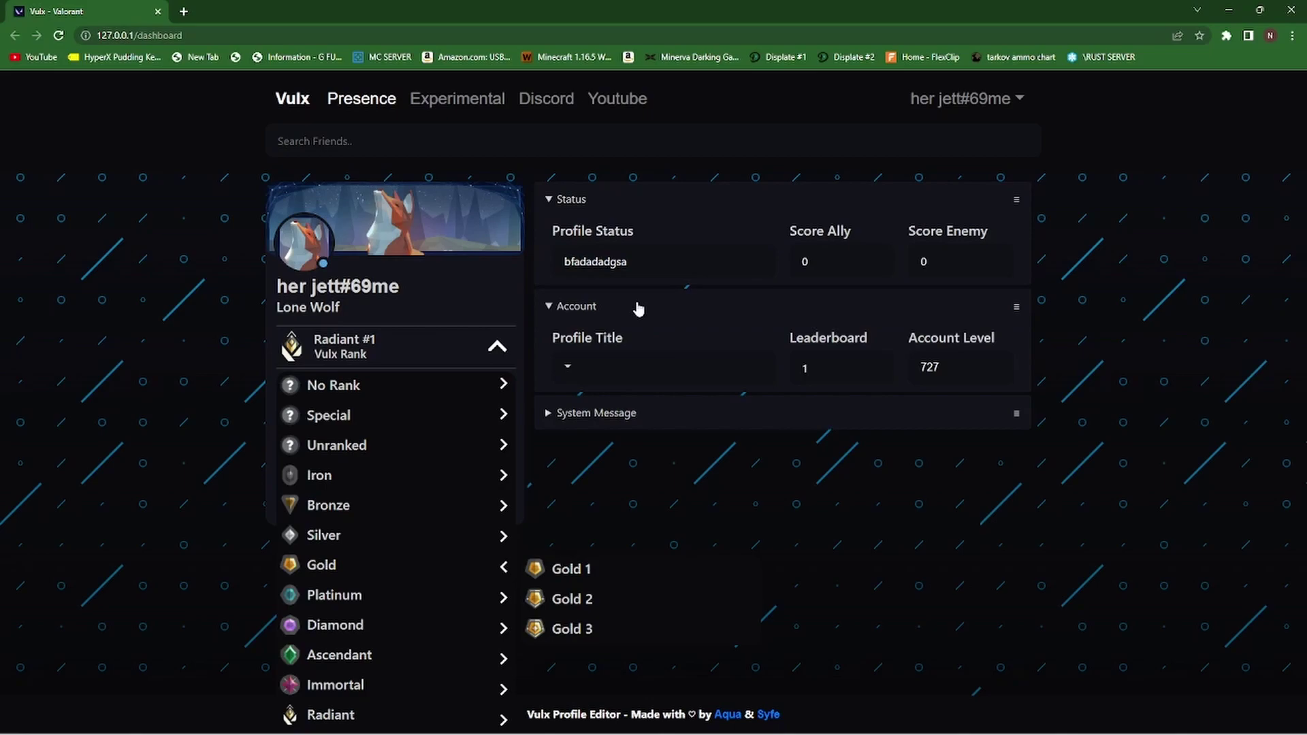
pyautogui.click(626, 370)
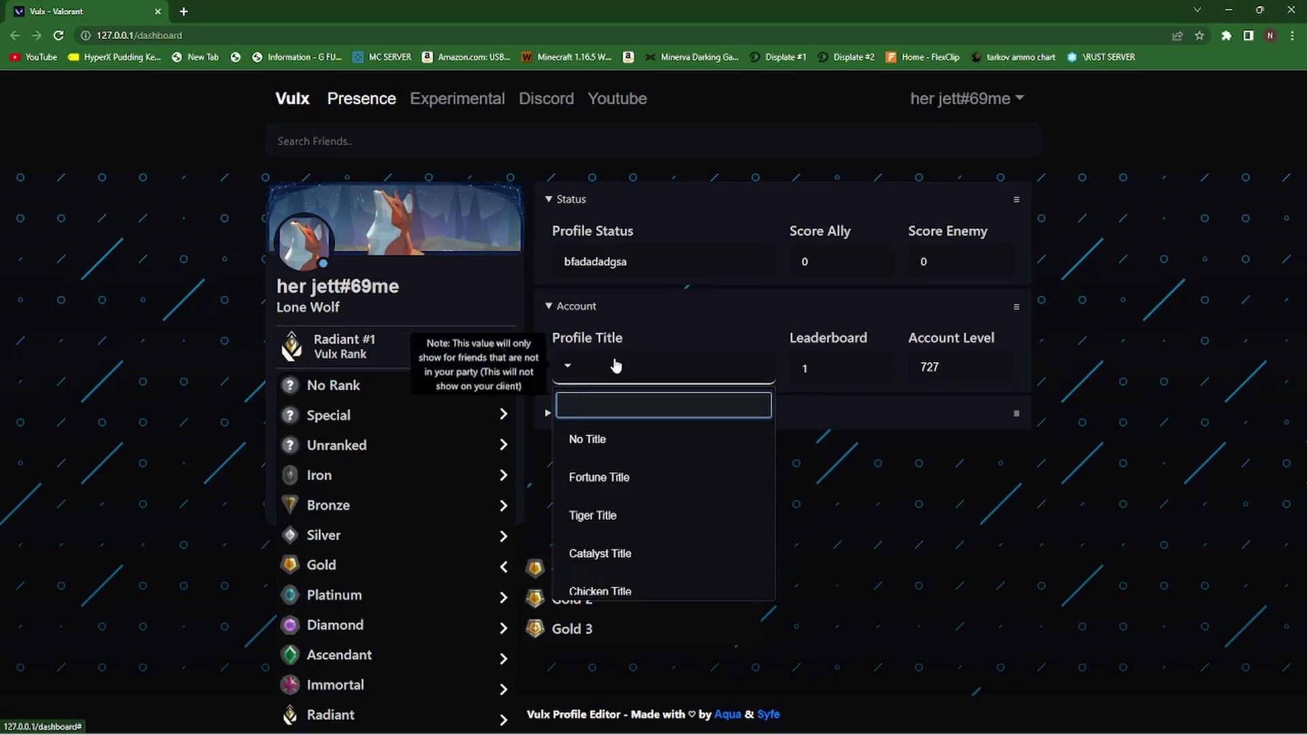
# Set the profile rank to Radiant 1
pyautogui.doubleClick(829, 363)
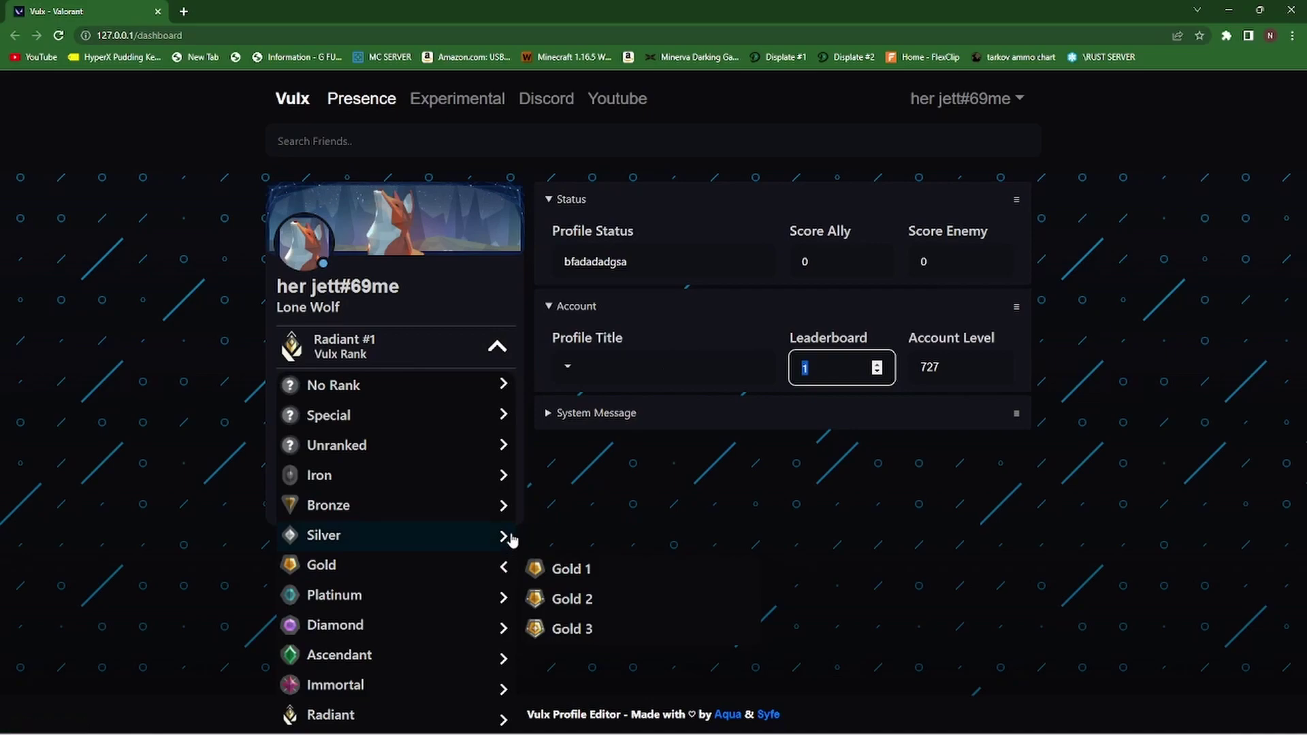
pyautogui.click(402, 720)
pyautogui.click(572, 720)
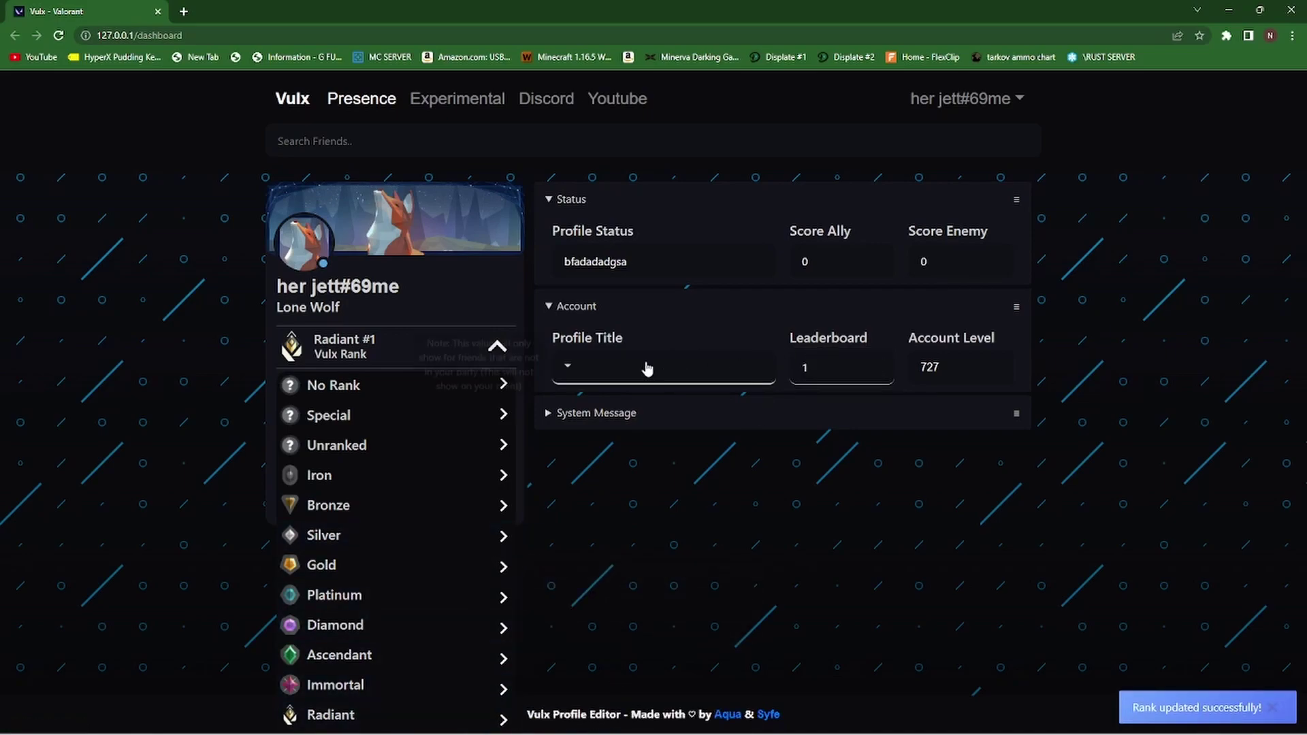
# Change the leaderboard value to 102 and check Radiant #102 in Valorant
pyautogui.doubleClick(792, 359)
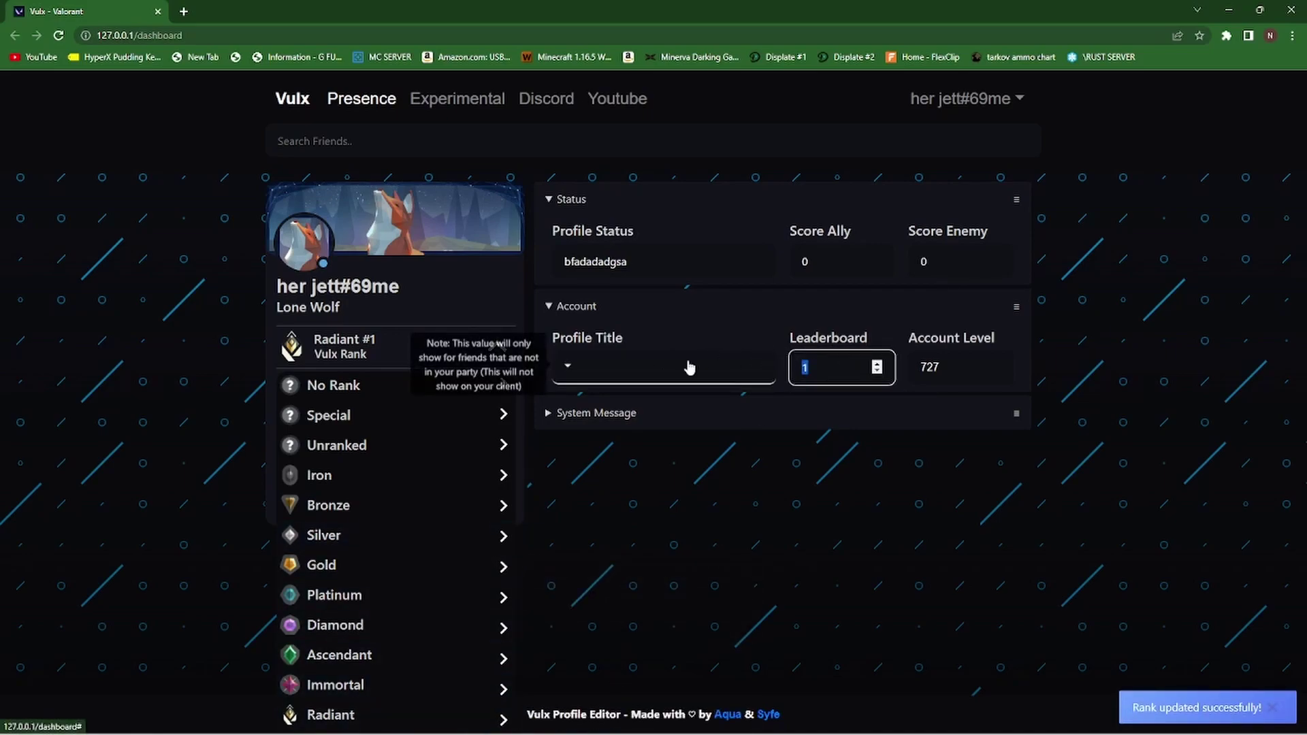
pyautogui.press('BackSpace')
pyautogui.write('1029')
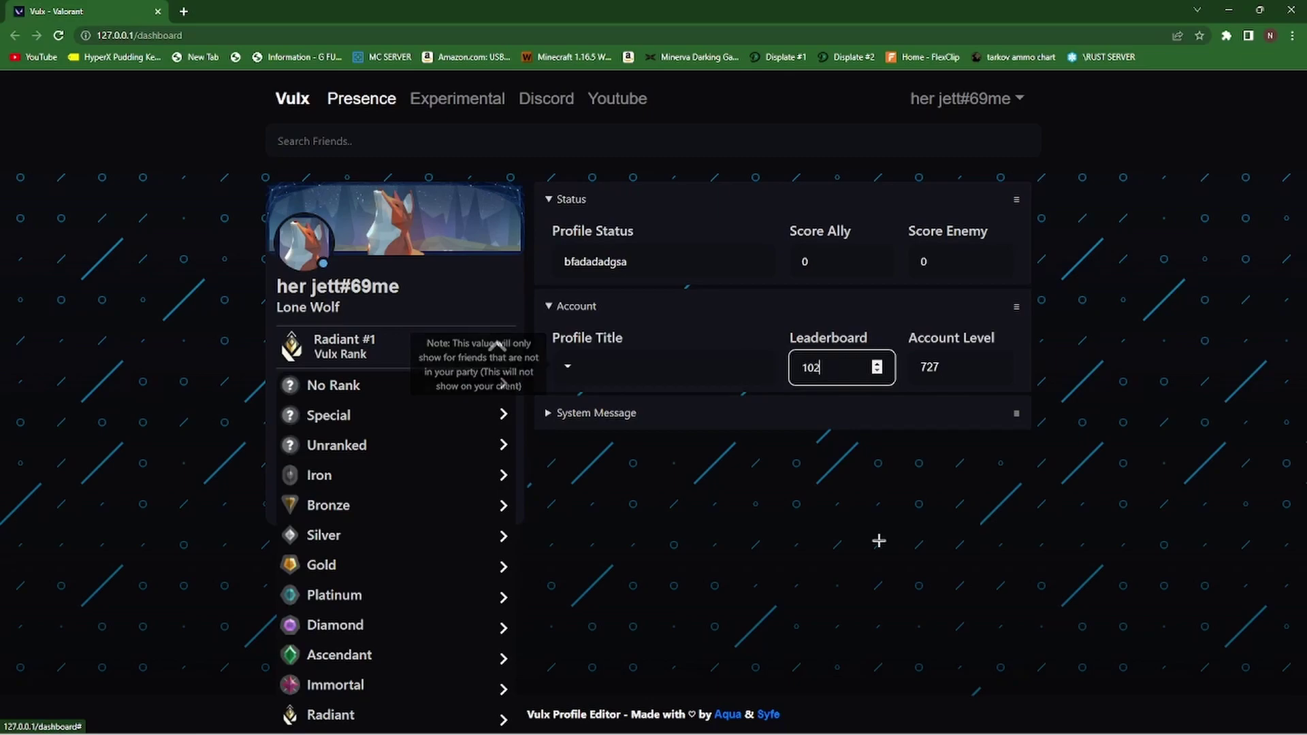
pyautogui.hotkey('alt', 'Tab')
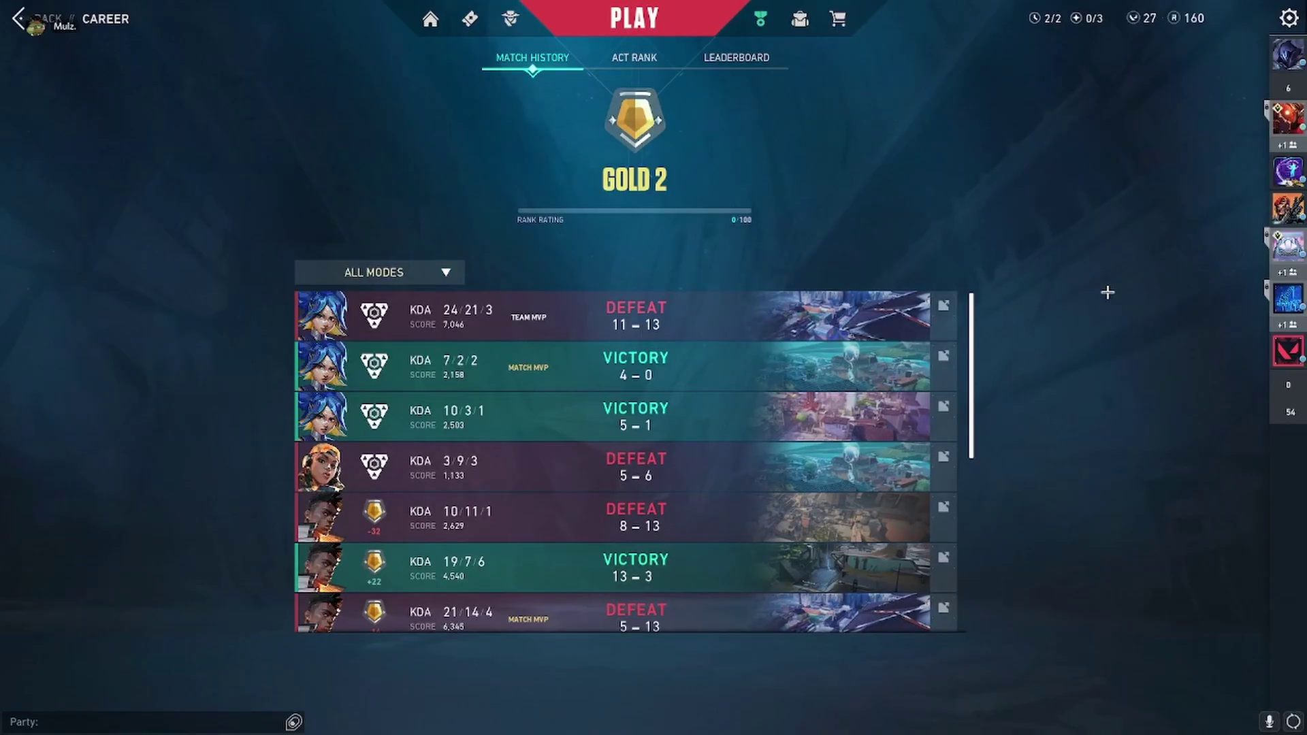
pyautogui.hotkey('alt', 'Tab')
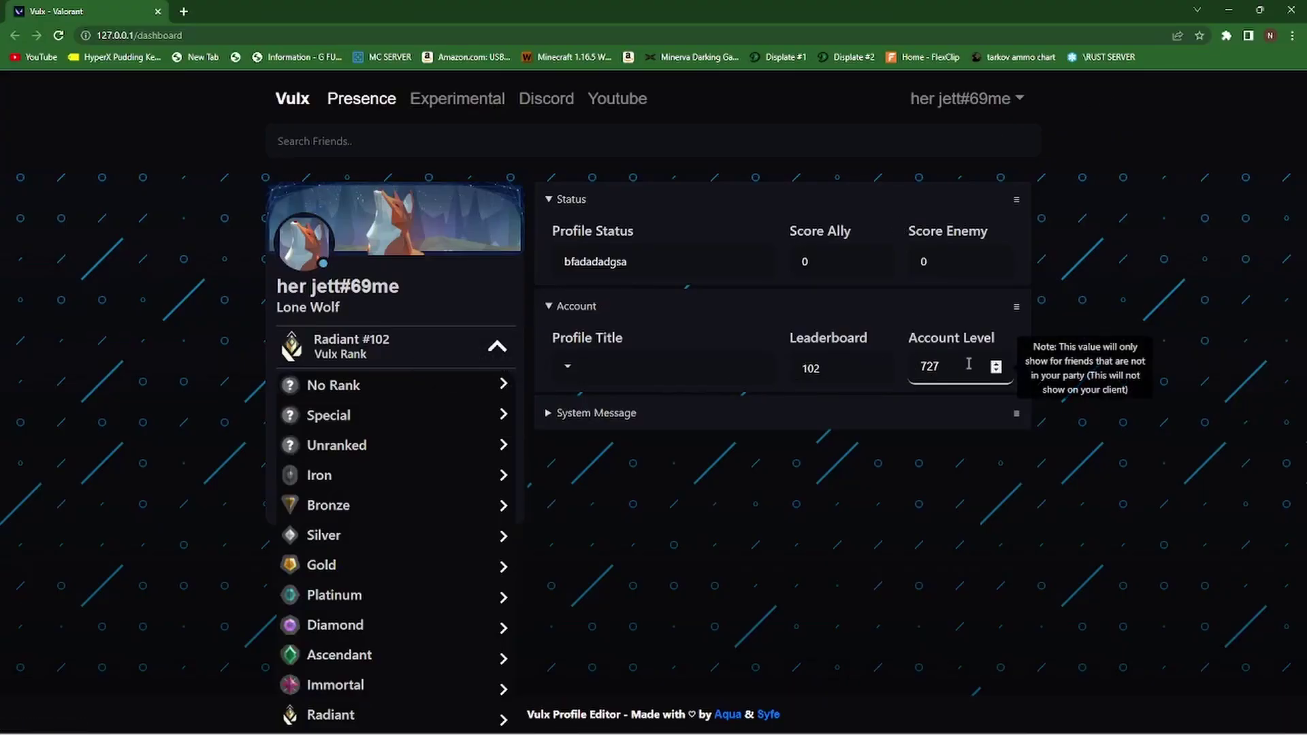
# Enter 'Hi vulx is cool' as the System Message and verify it in Valorant's party chat
pyautogui.click(826, 413)
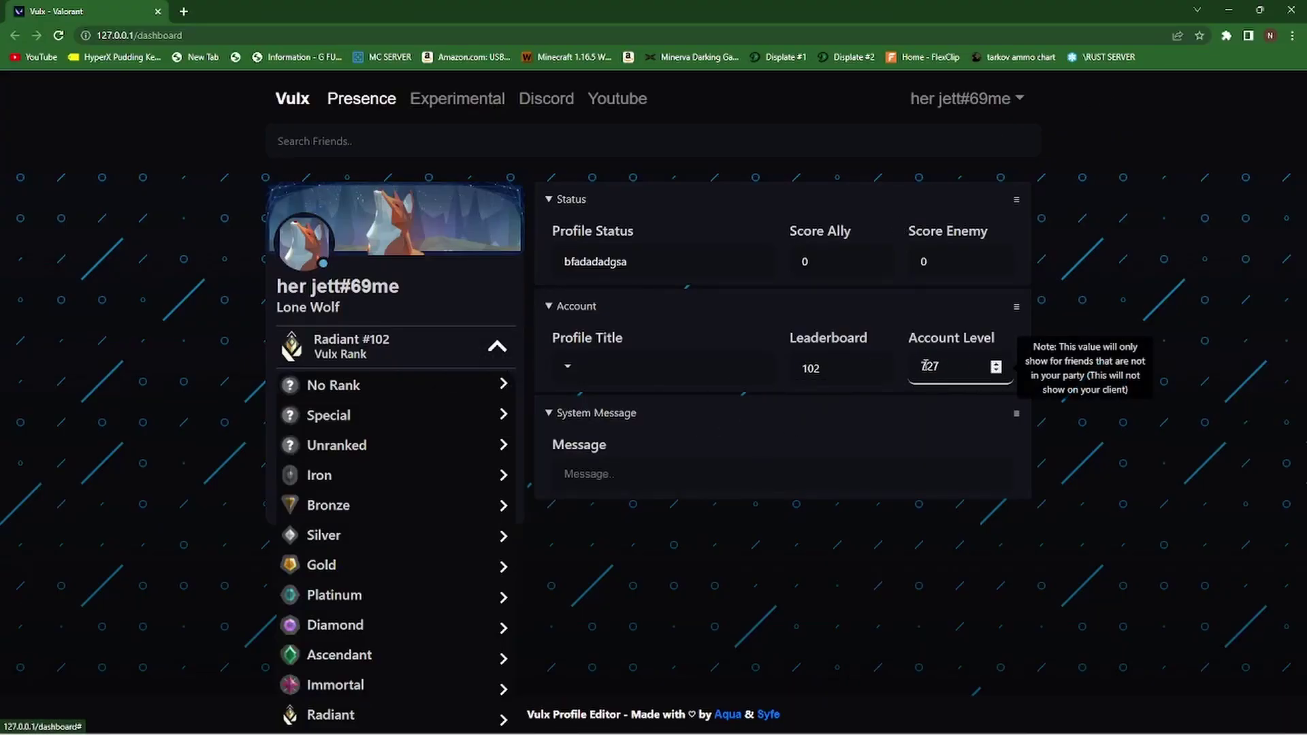
pyautogui.click(770, 474)
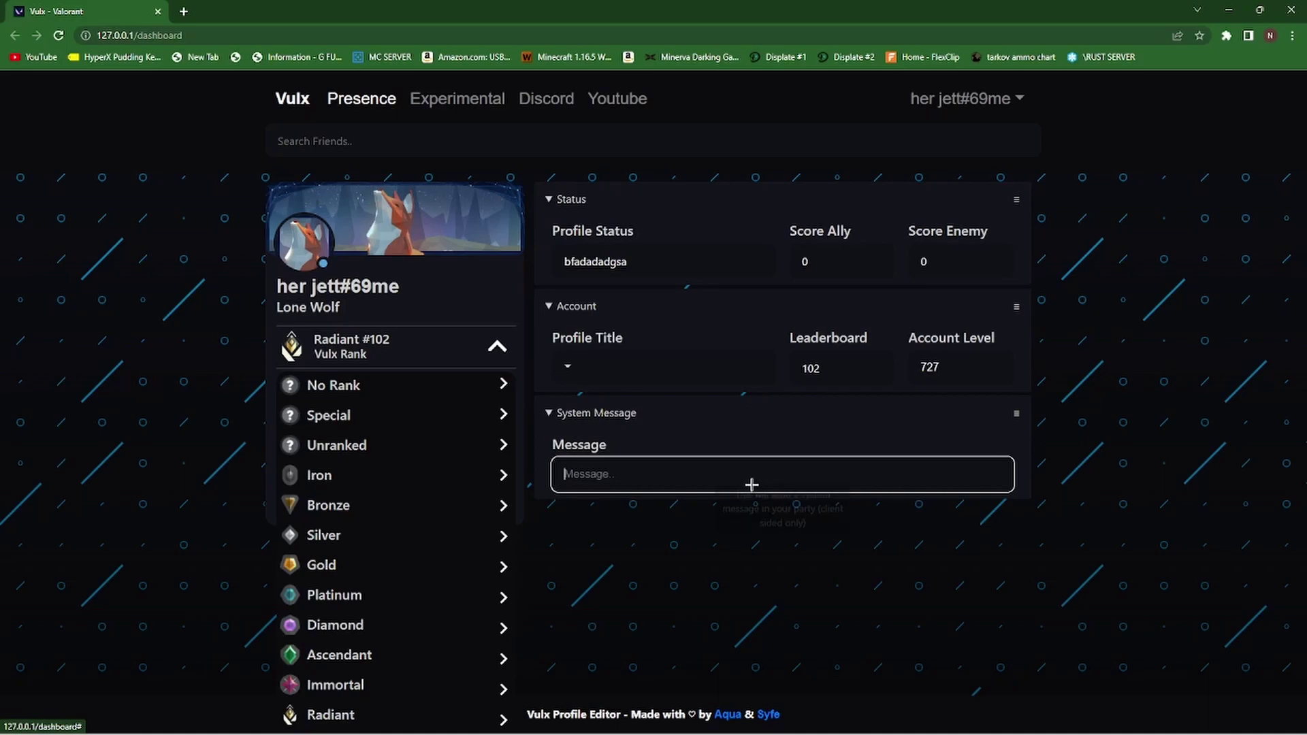
pyautogui.write('Hi vulx is')
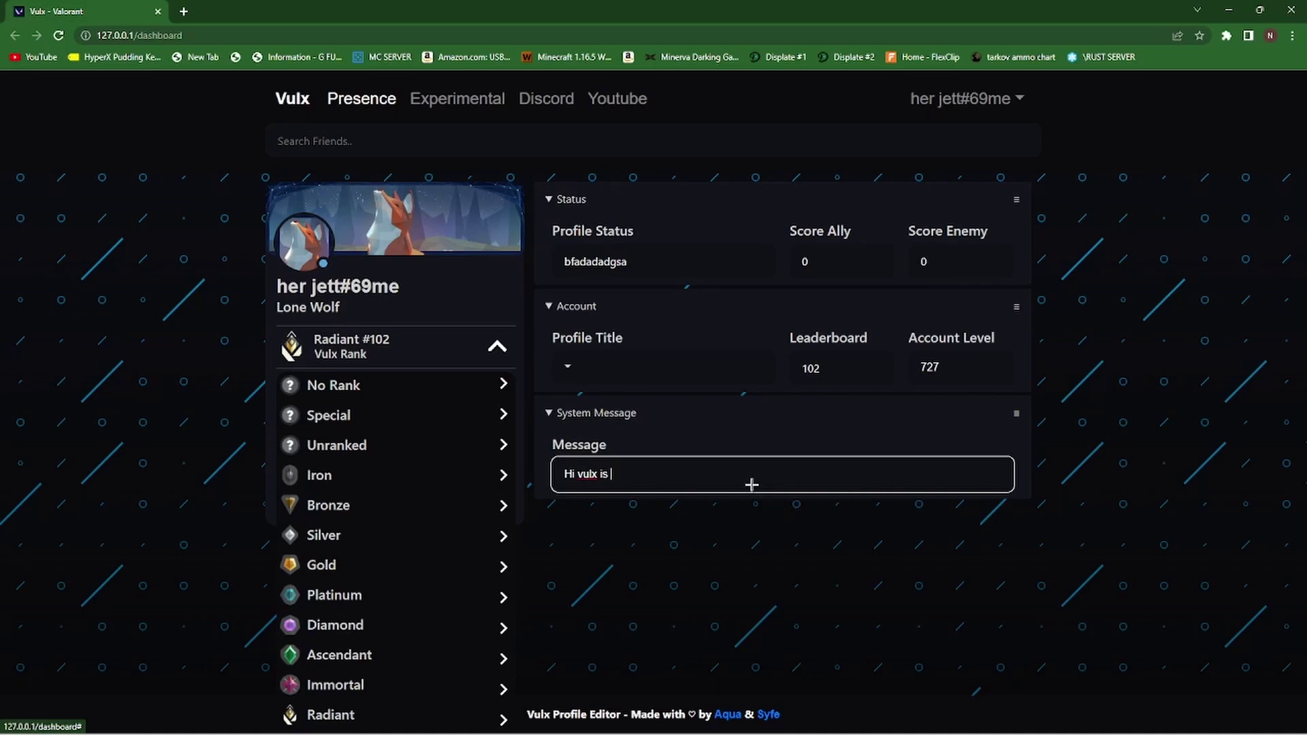
pyautogui.write('cool')
pyautogui.press('Return')
pyautogui.hotkey('alt', 'Tab')
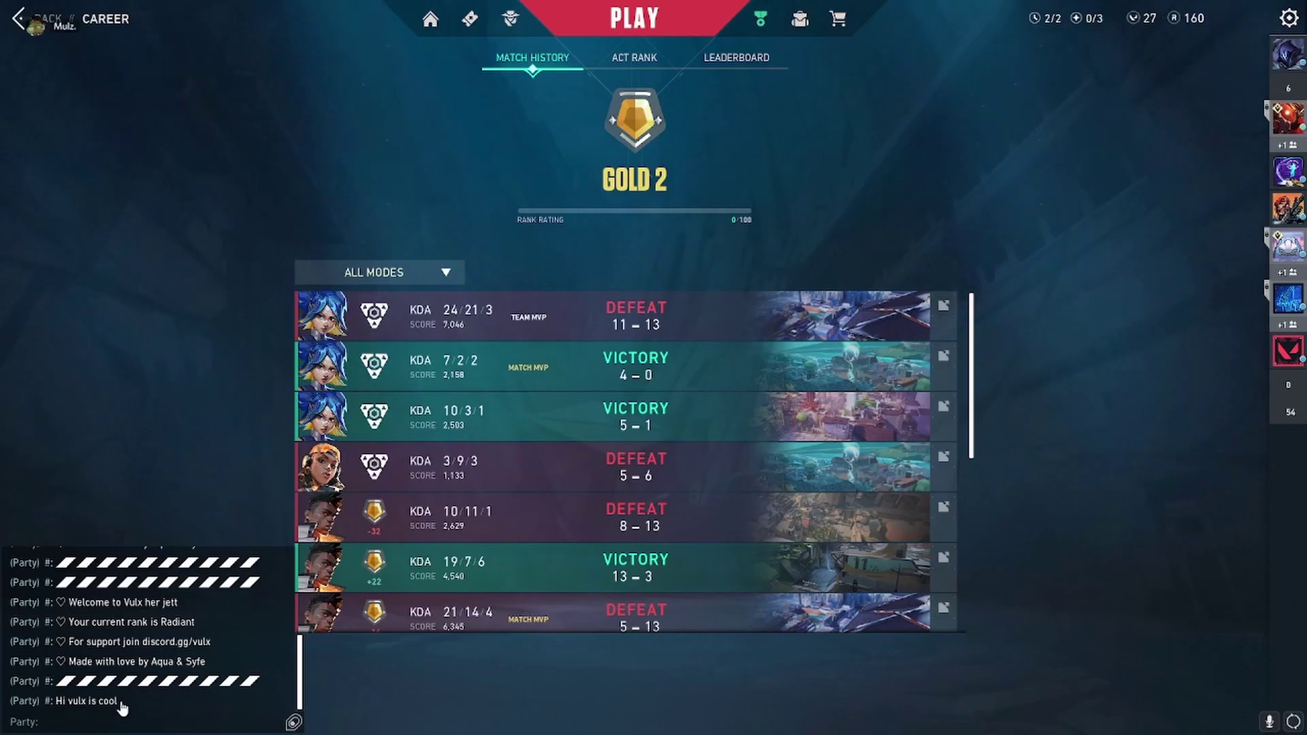
pyautogui.hotkey('alt', 'Tab')
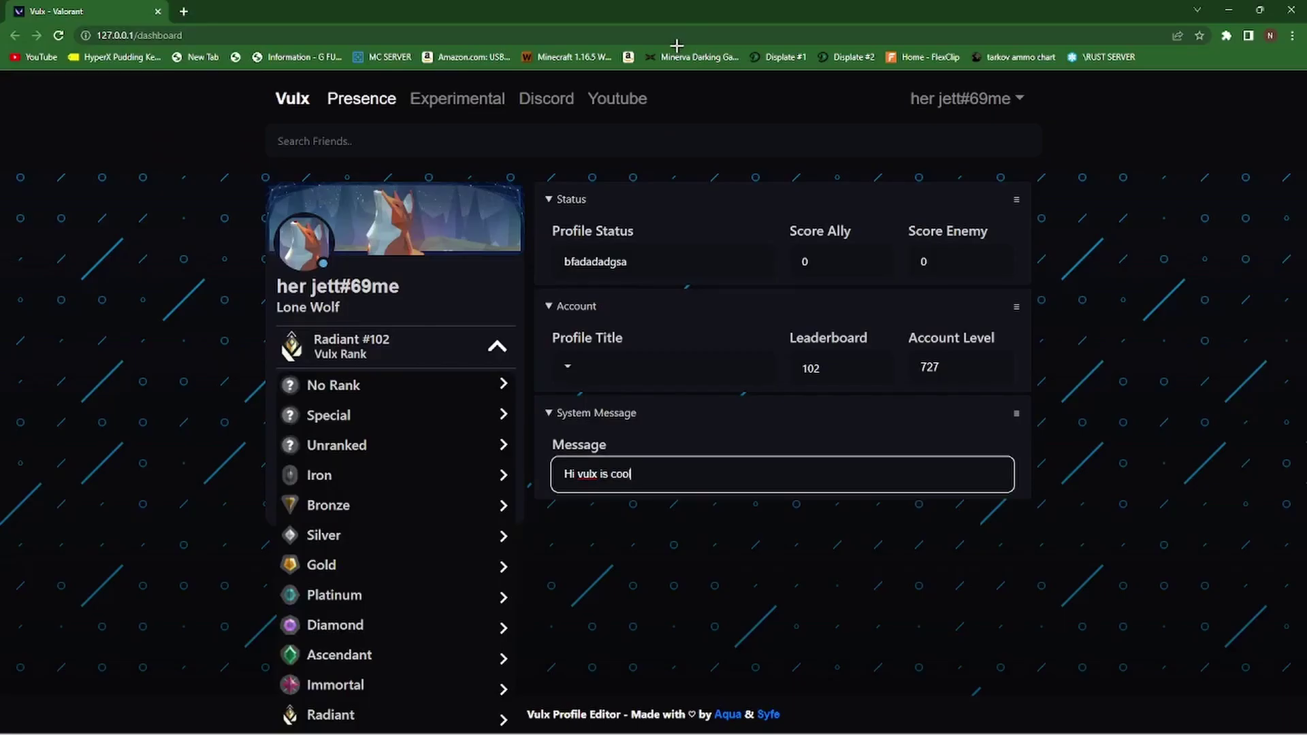